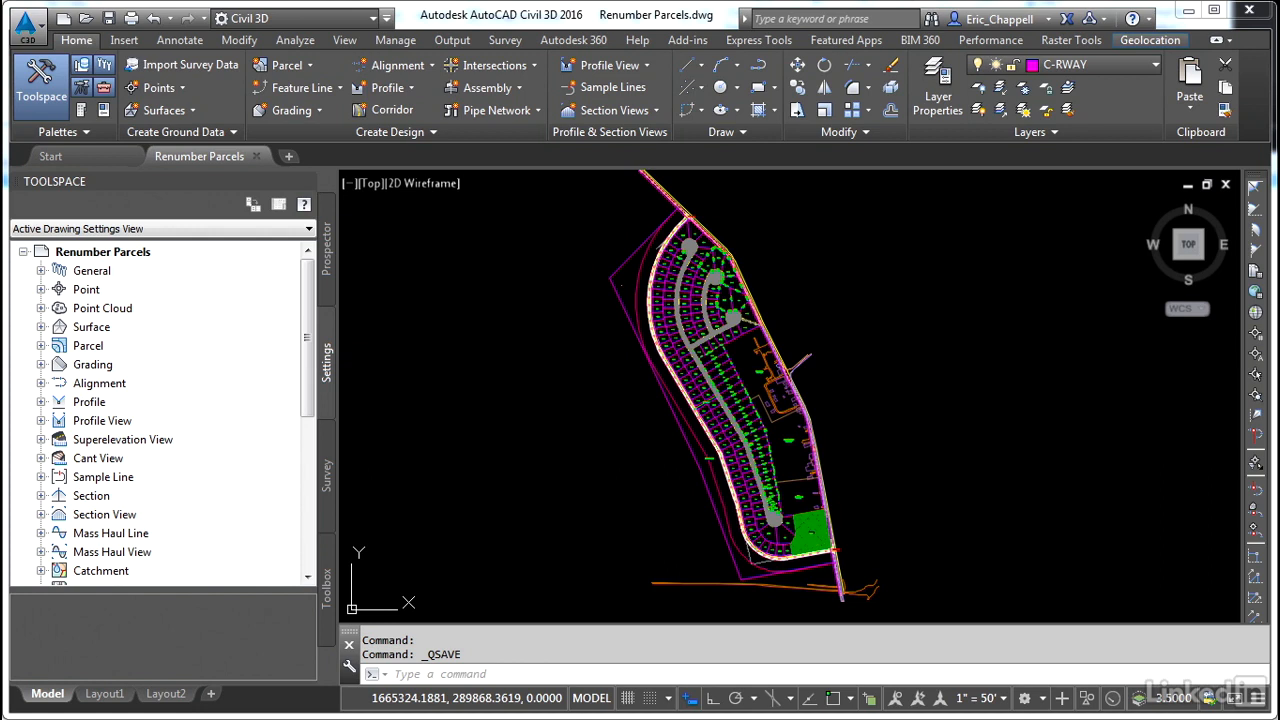
Select parcel 120, the outer-row lot beside the hatched green space at the south end of the subdivision.
{"action": "middle_click_drag", "start_coordinate": [771, 547], "coordinate": [765, 520]}
{"action": "scroll", "coordinate": [765, 520], "scroll_direction": "up", "scroll_amount": 3}
{"action": "scroll", "coordinate": [765, 520], "scroll_direction": "down", "scroll_amount": 3}
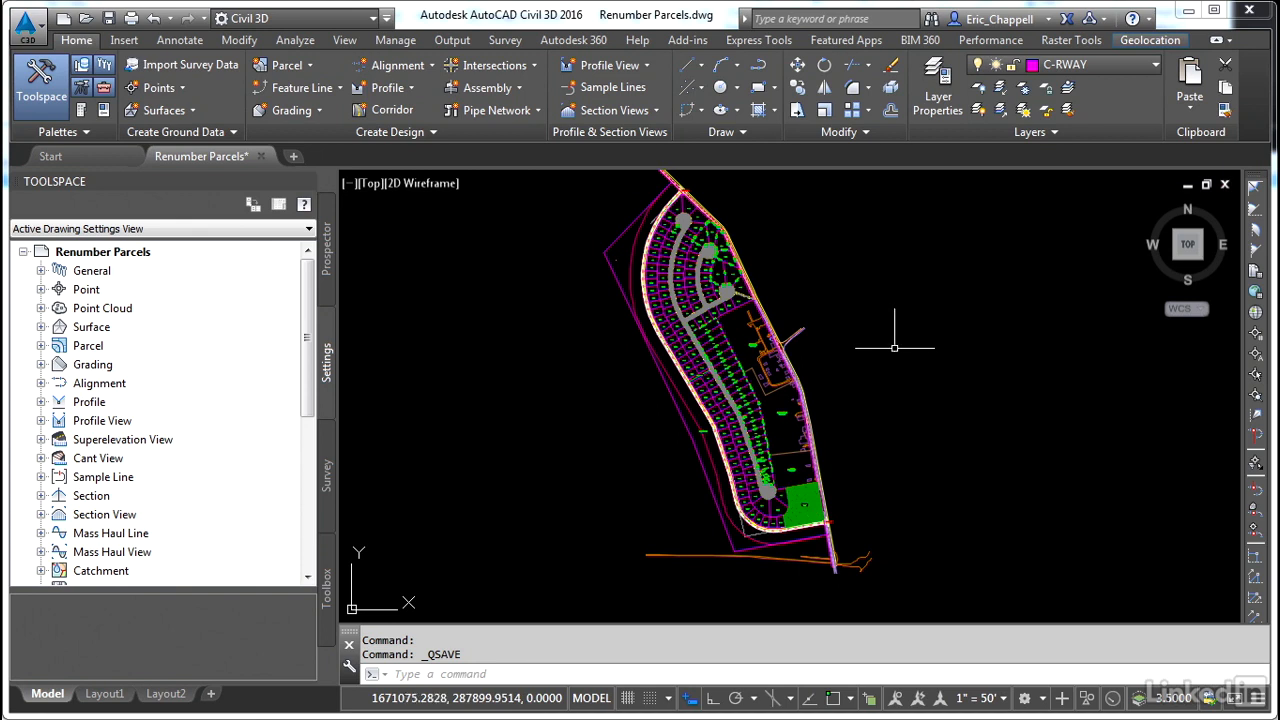
{"action": "mouse_move", "coordinate": [897, 348]}
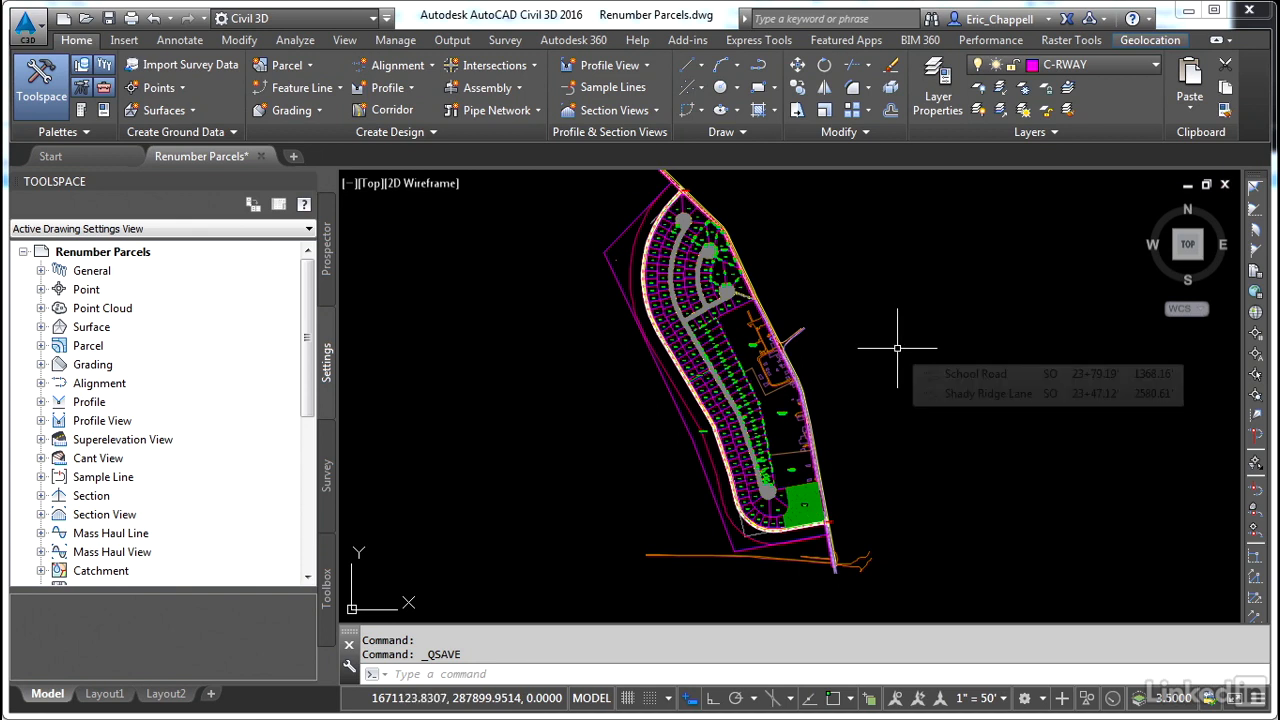
{"action": "scroll", "coordinate": [788, 540], "scroll_direction": "up", "scroll_amount": 8}
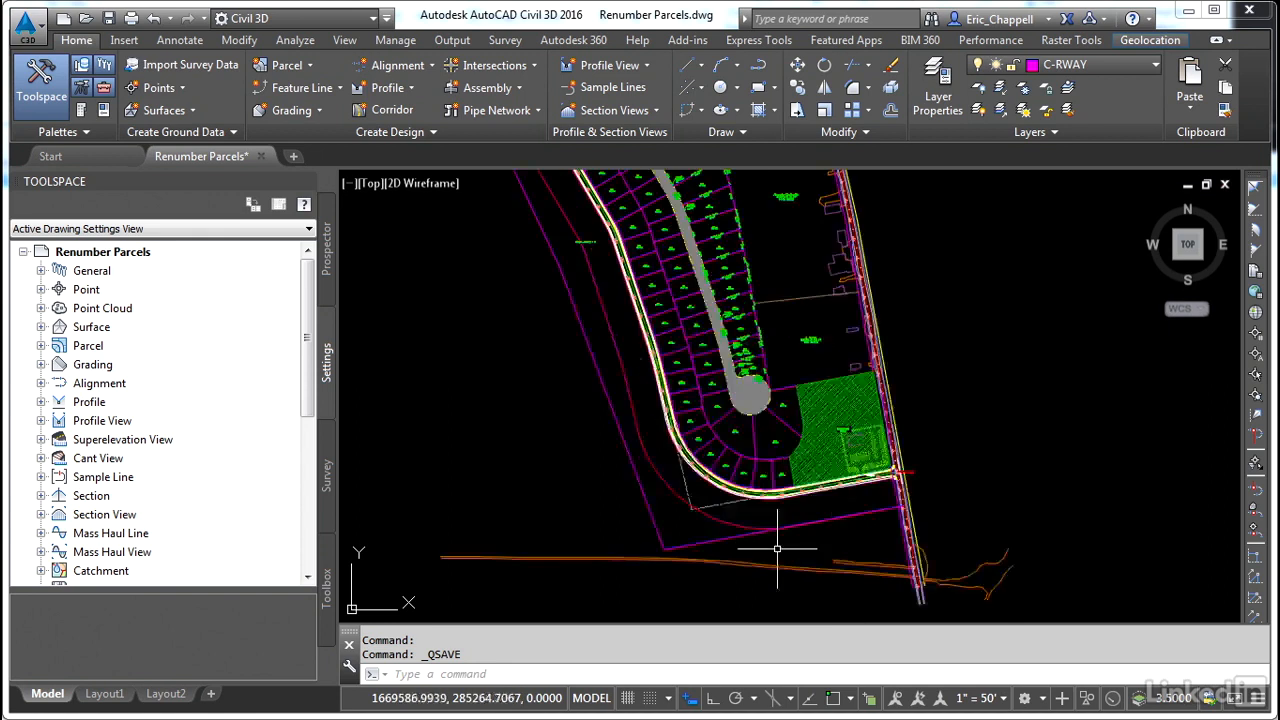
{"action": "middle_click_drag", "start_coordinate": [775, 473], "coordinate": [832, 645]}
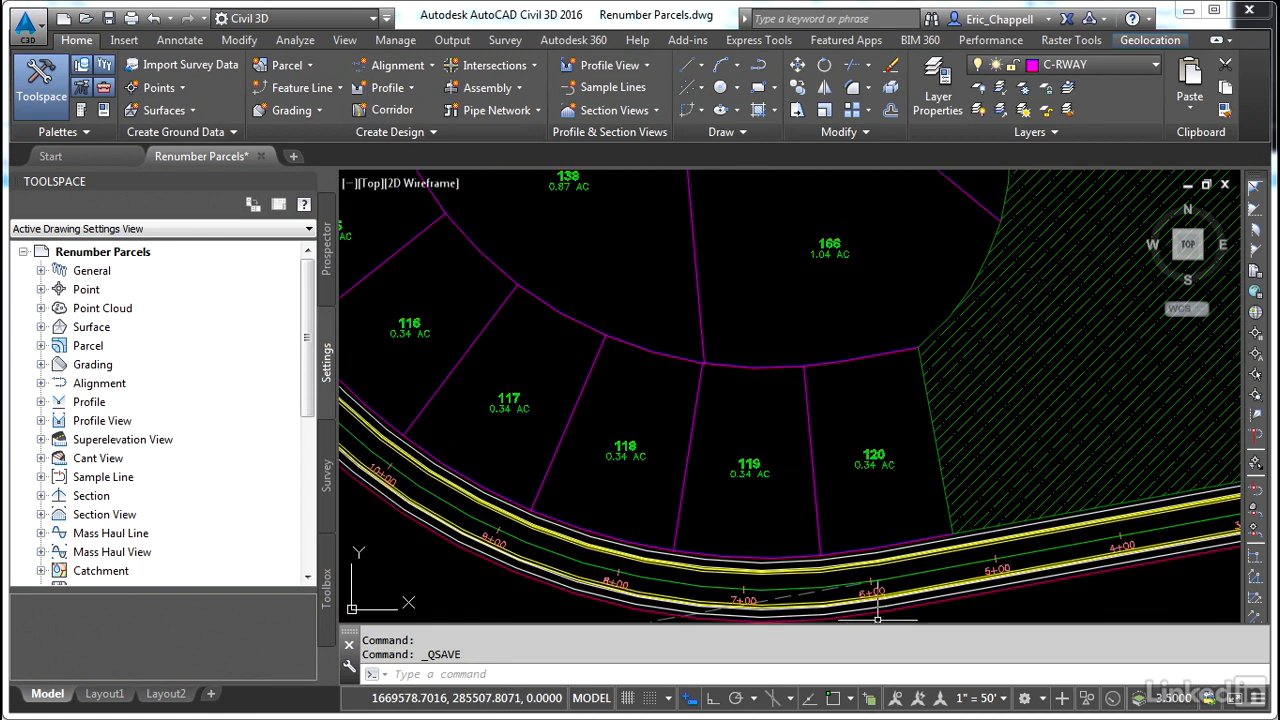
{"action": "left_click", "coordinate": [875, 458]}
{"action": "left_click", "coordinate": [865, 541]}
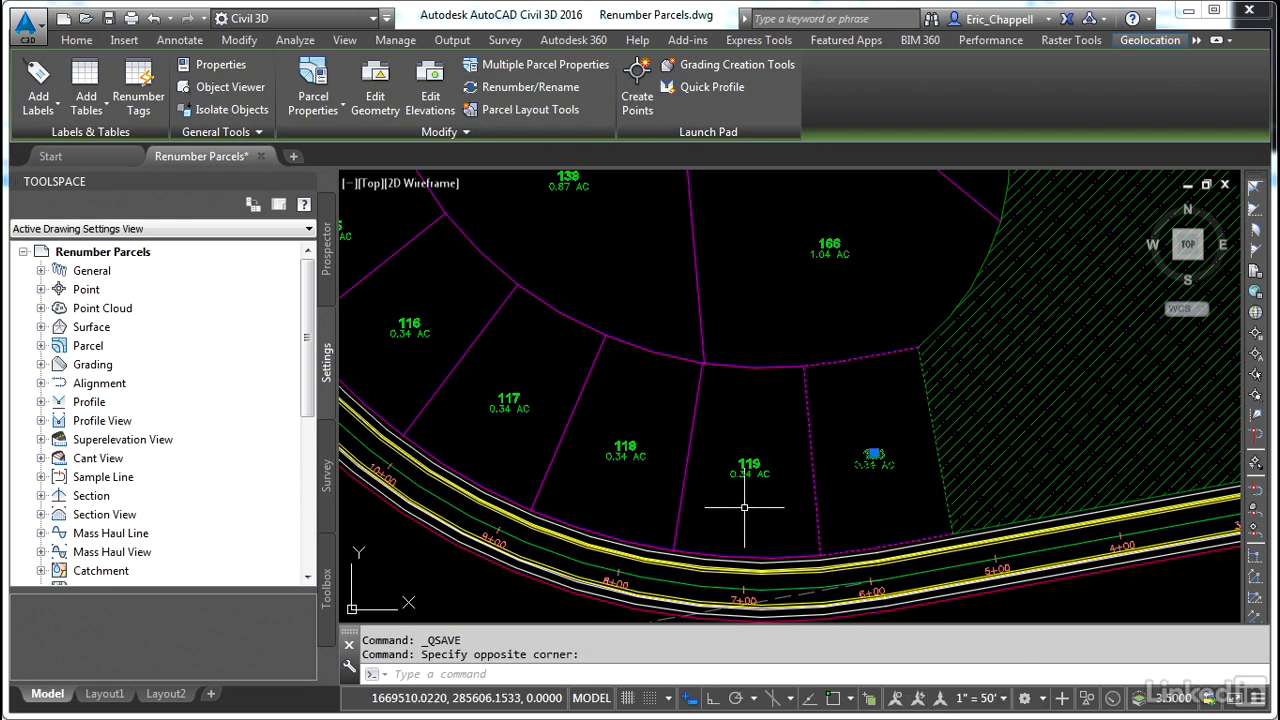
Start renumbering the Site 1 parcels with a starting number of 1 and an increment value of 1.
{"action": "scroll", "coordinate": [760, 511], "scroll_direction": "down", "scroll_amount": 5}
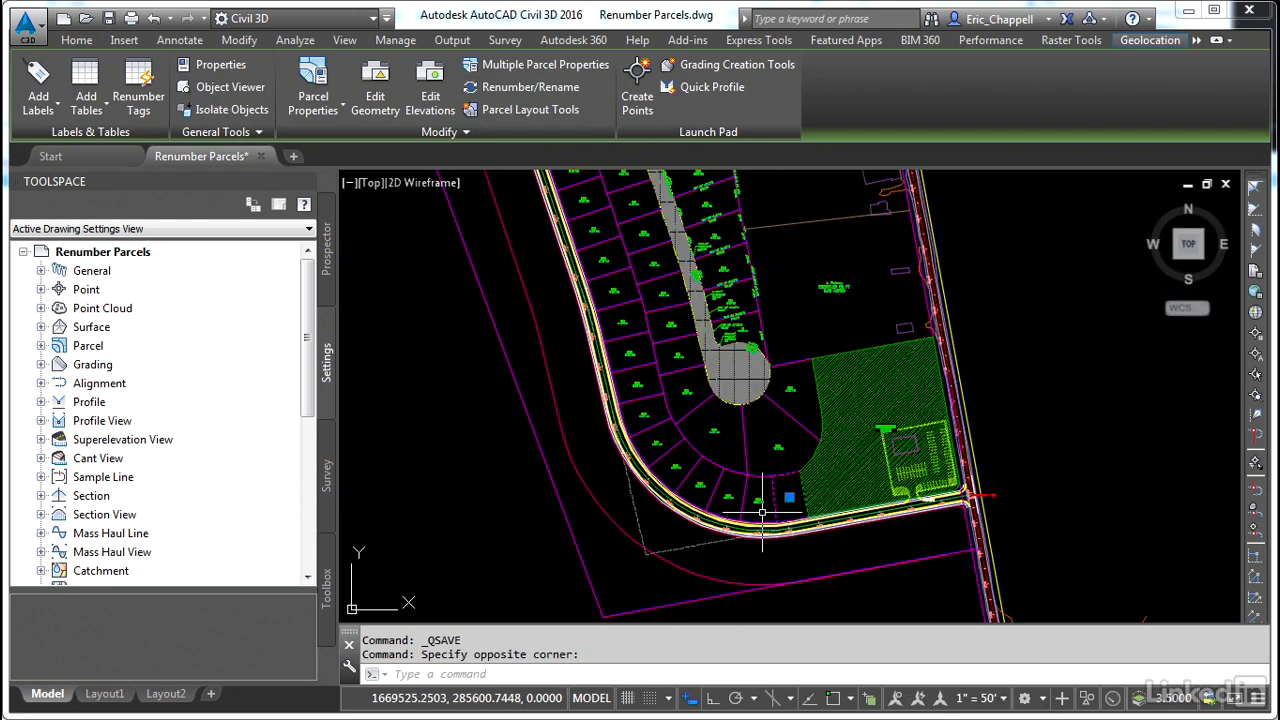
{"action": "scroll", "coordinate": [860, 578], "scroll_direction": "down", "scroll_amount": 3}
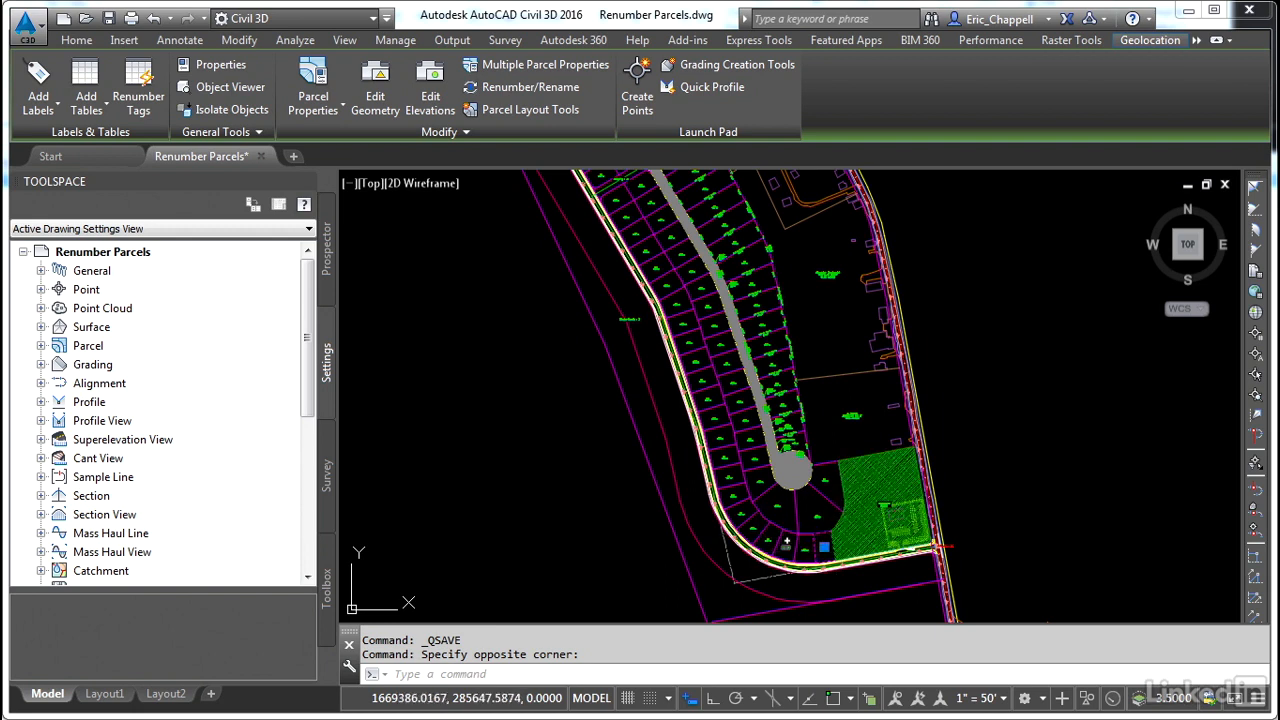
{"action": "middle_click_drag", "start_coordinate": [720, 395], "coordinate": [726, 486]}
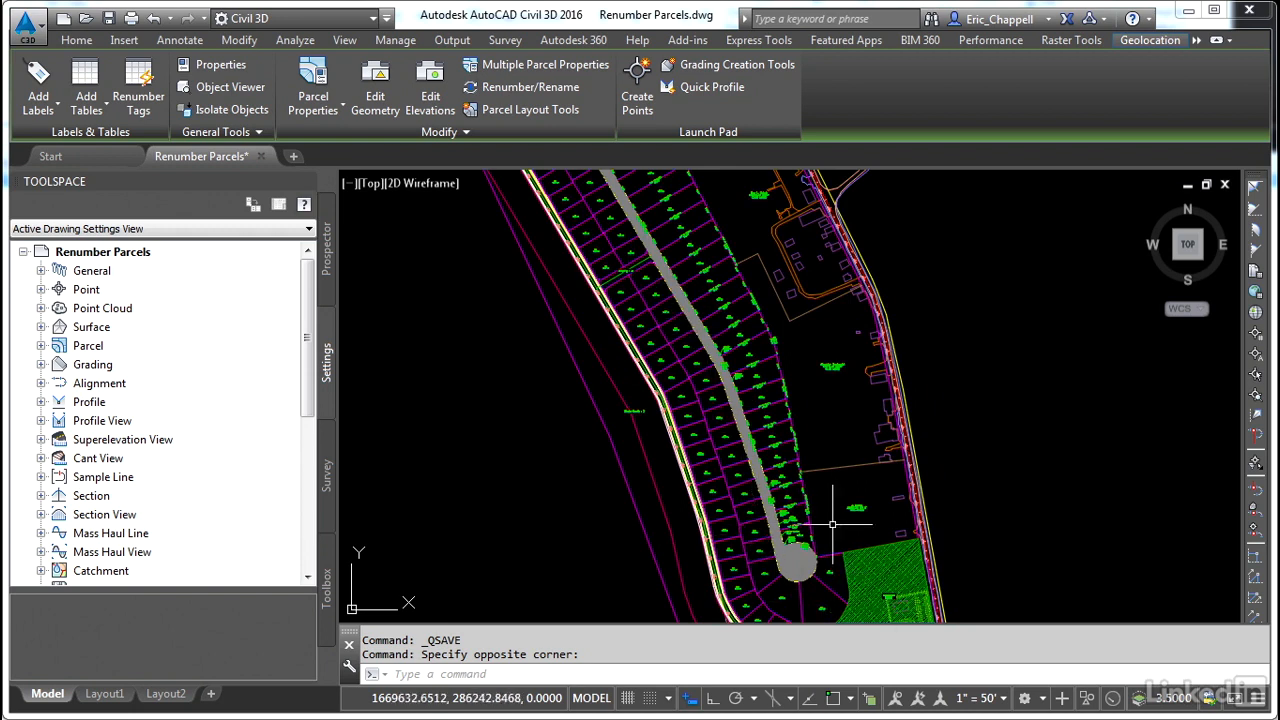
{"action": "middle_click_drag", "start_coordinate": [830, 552], "coordinate": [833, 482]}
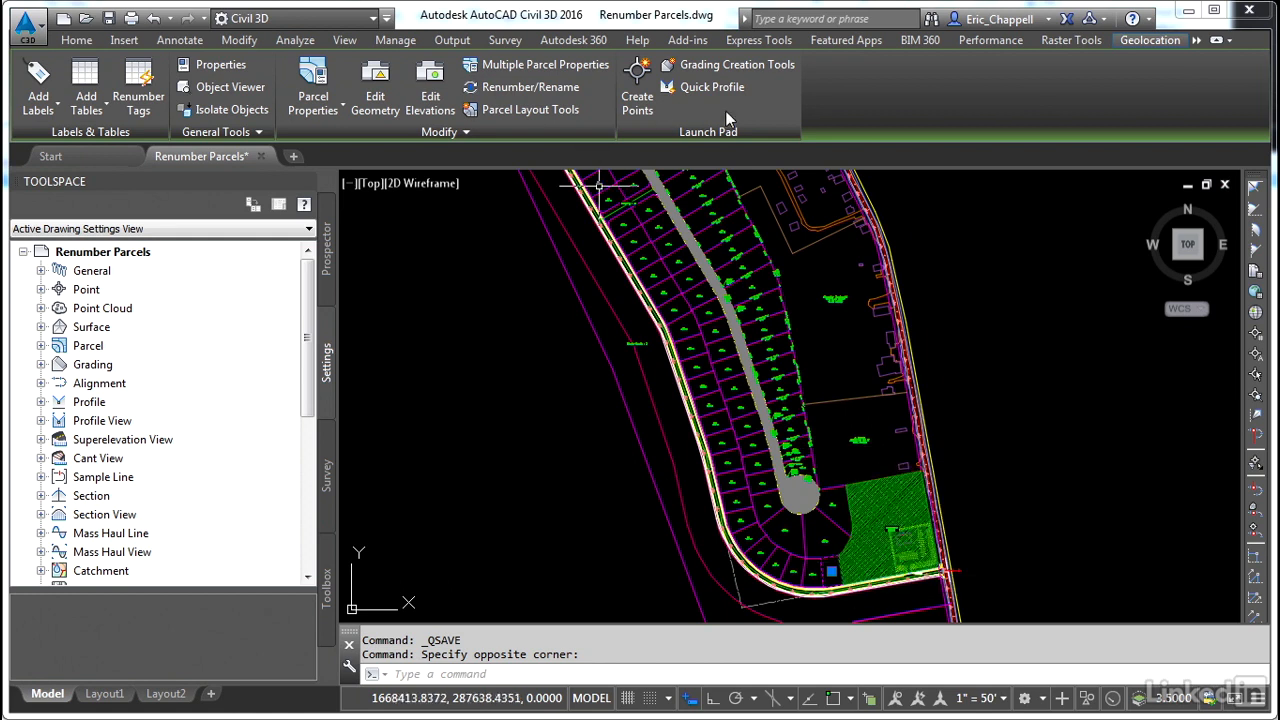
{"action": "left_click", "coordinate": [527, 90]}
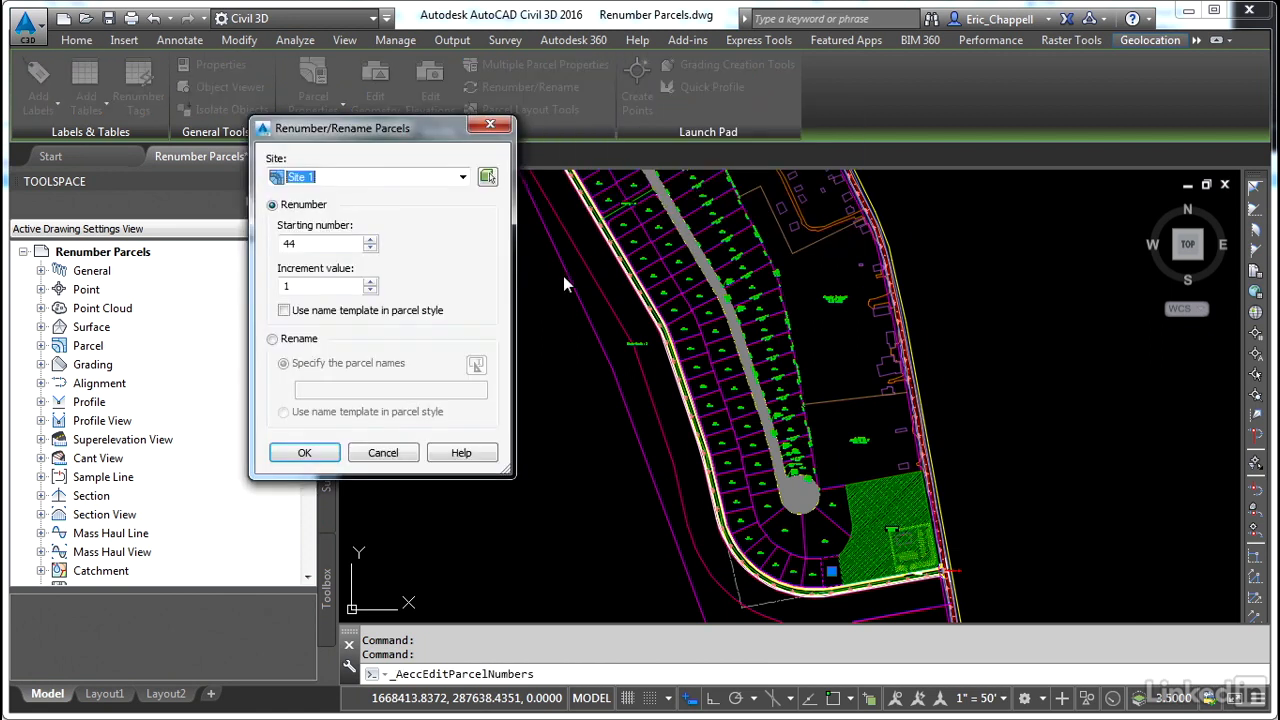
{"action": "left_click", "coordinate": [322, 245]}
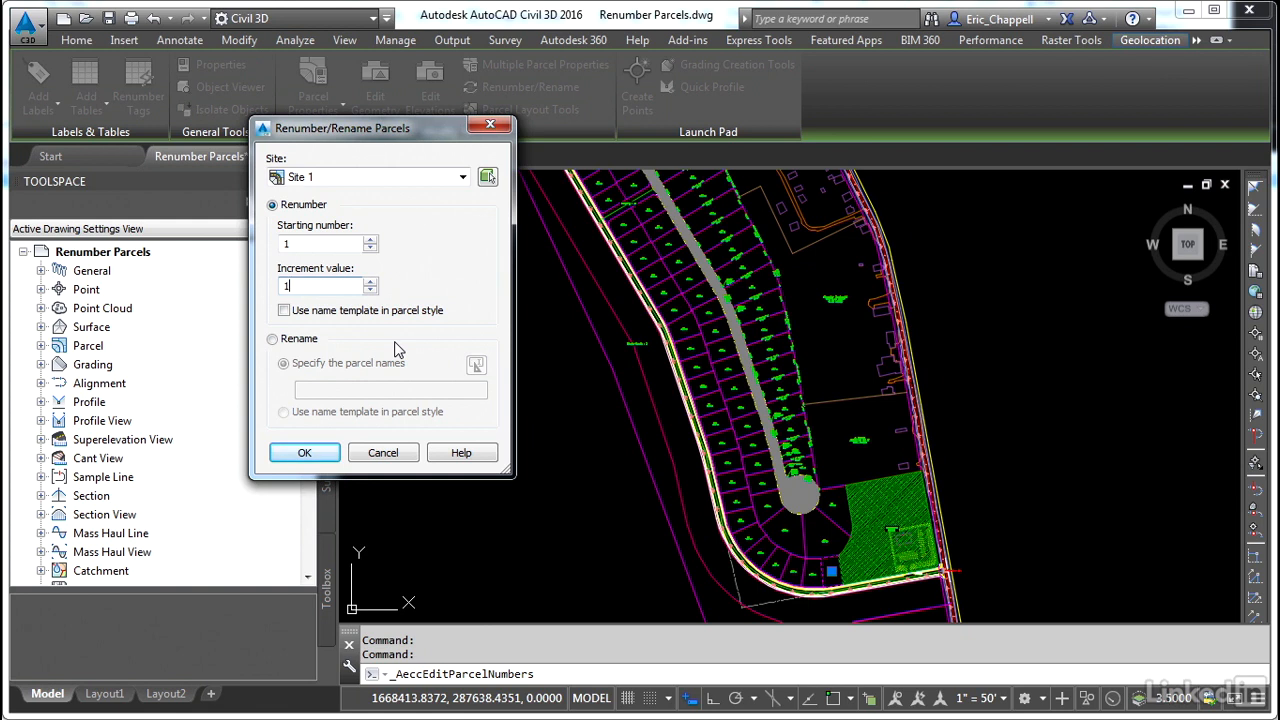
{"action": "left_click", "coordinate": [304, 452]}
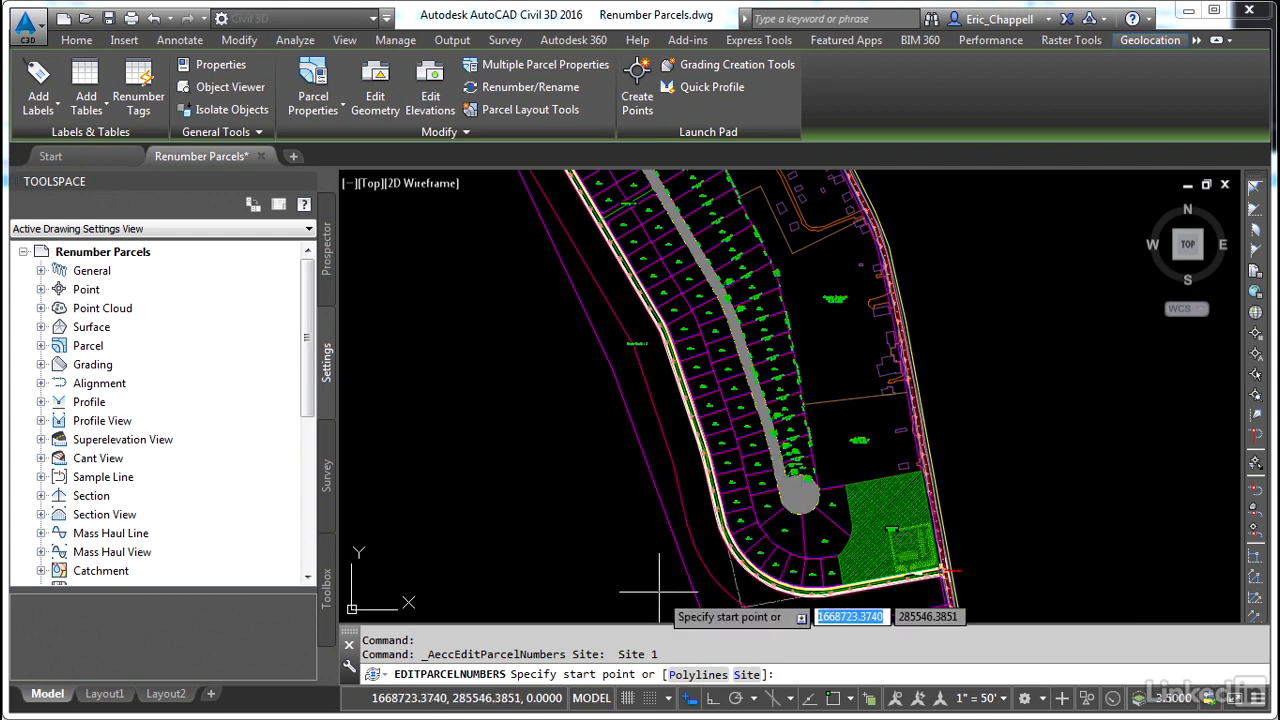
Trace the renumbering path from parcel 120 along the outer row beside the perimeter road, up to the lot below the Property : 41 strip.
{"action": "scroll", "coordinate": [781, 614], "scroll_direction": "up", "scroll_amount": 4}
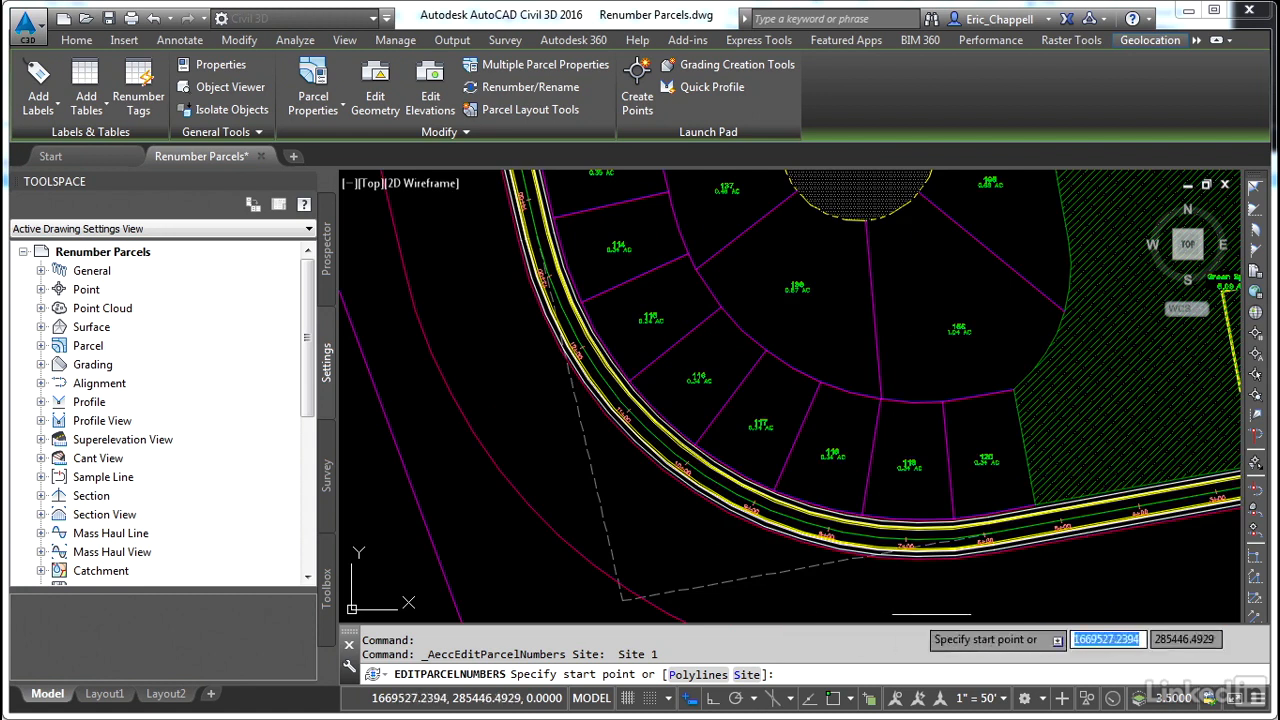
{"action": "left_click", "coordinate": [987, 458]}
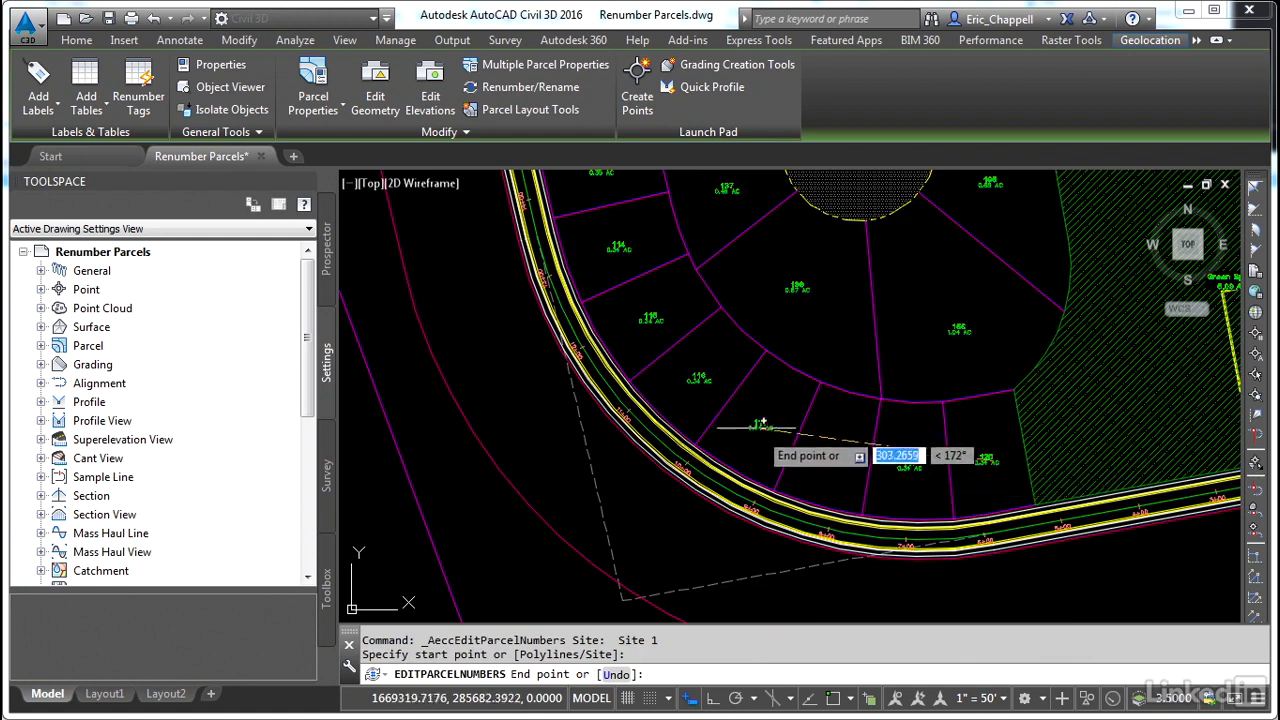
{"action": "middle_click_drag", "start_coordinate": [625, 313], "coordinate": [715, 556]}
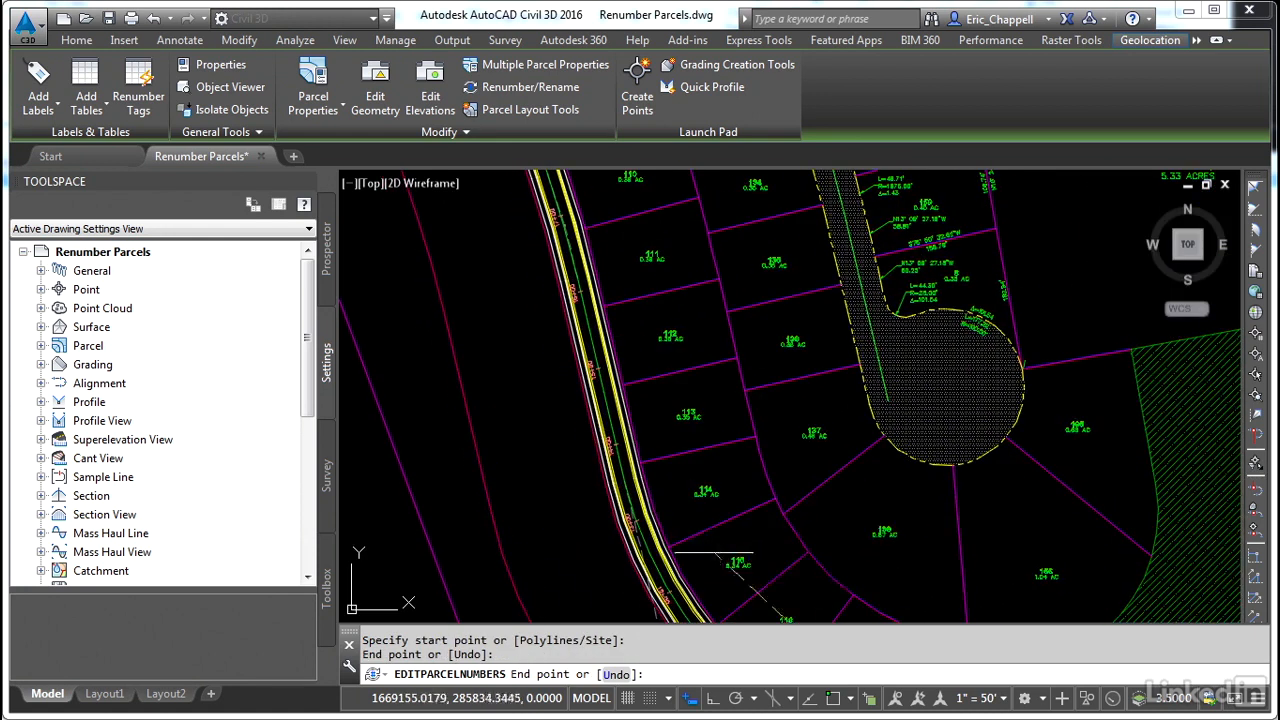
{"action": "middle_click_drag", "start_coordinate": [637, 331], "coordinate": [705, 598]}
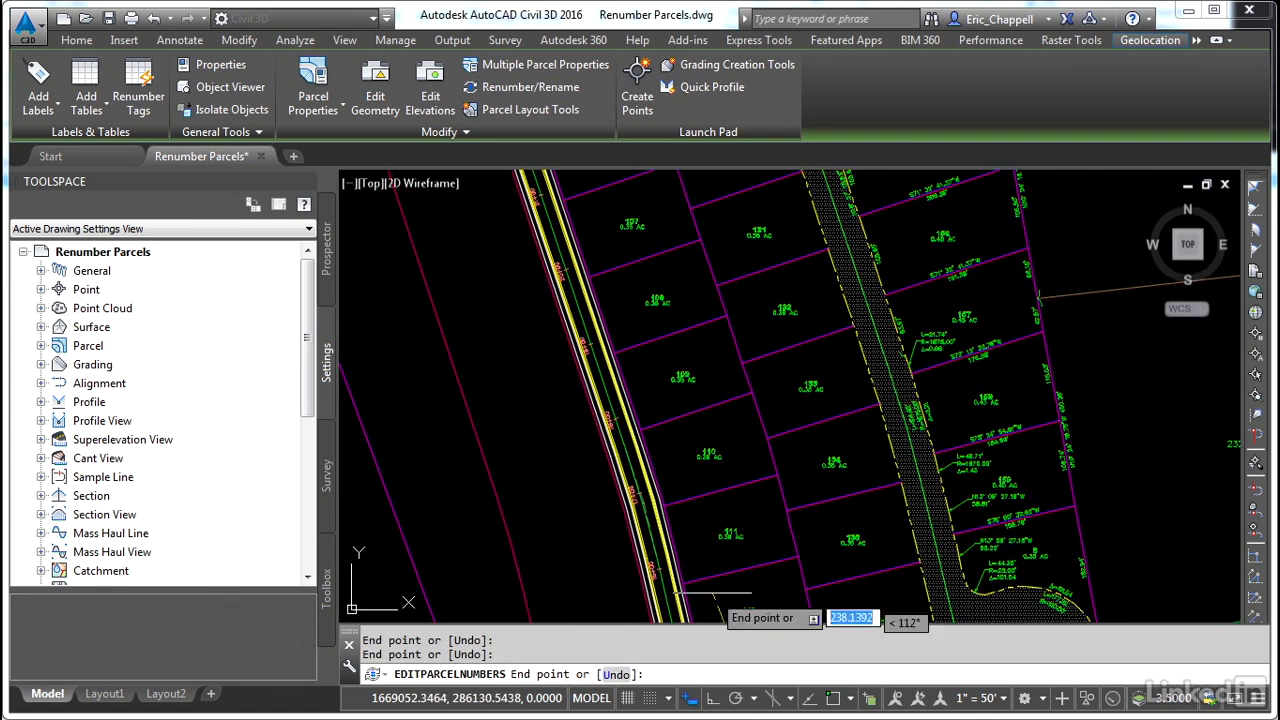
{"action": "middle_click_drag", "start_coordinate": [669, 313], "coordinate": [759, 599]}
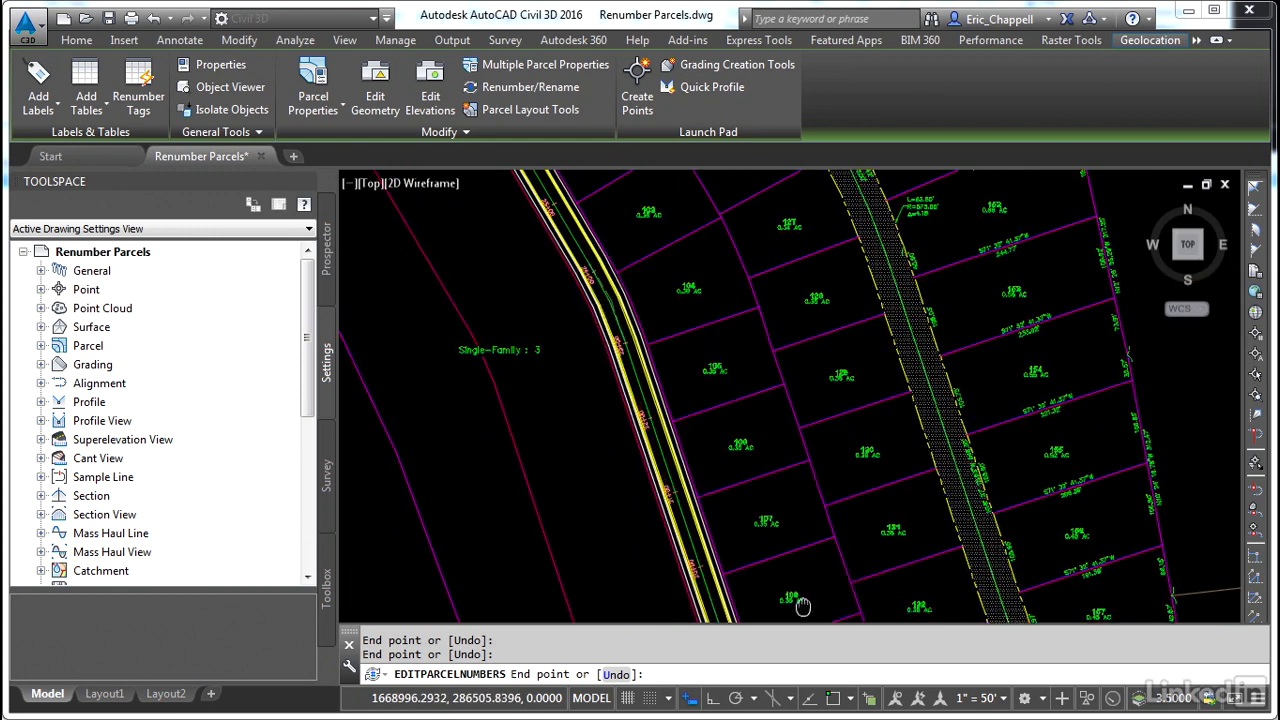
{"action": "mouse_move", "coordinate": [694, 377]}
{"action": "middle_mouse_down"}
{"action": "mouse_move", "coordinate": [737, 400]}
{"action": "mouse_move", "coordinate": [833, 608]}
{"action": "middle_mouse_up"}
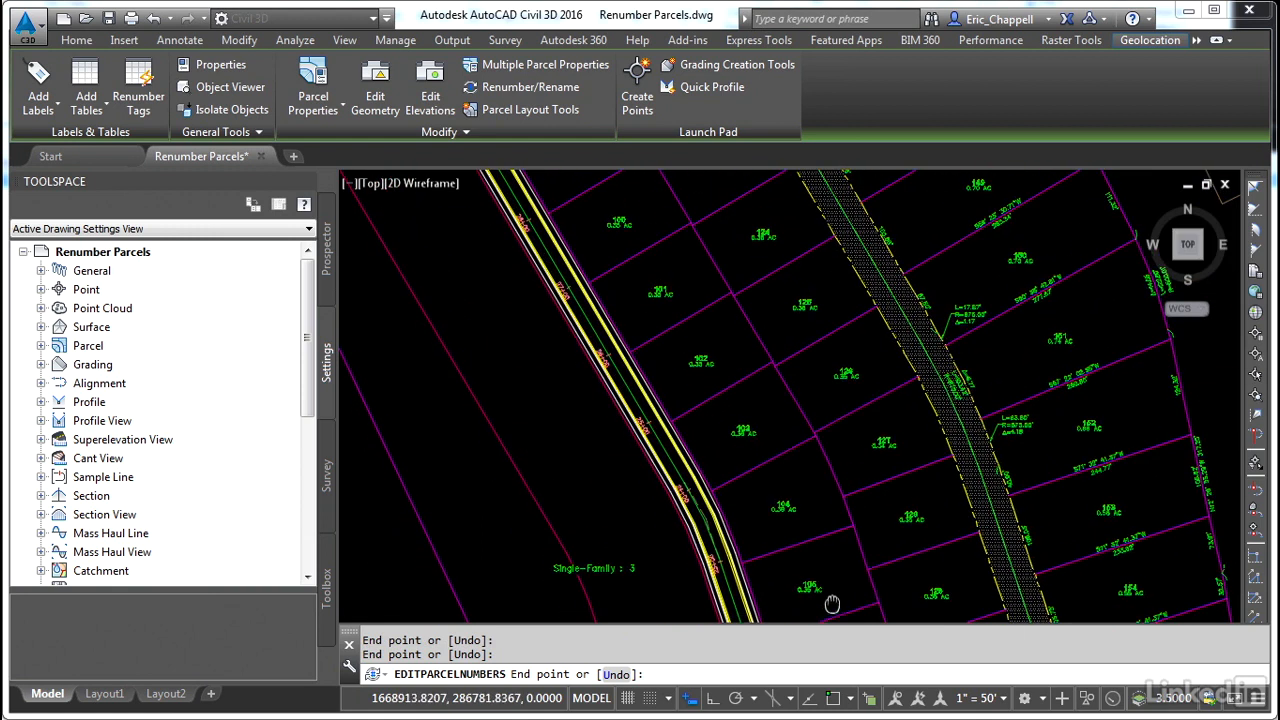
{"action": "mouse_move", "coordinate": [677, 313]}
{"action": "middle_mouse_down"}
{"action": "mouse_move", "coordinate": [694, 363]}
{"action": "mouse_move", "coordinate": [865, 615]}
{"action": "middle_mouse_up"}
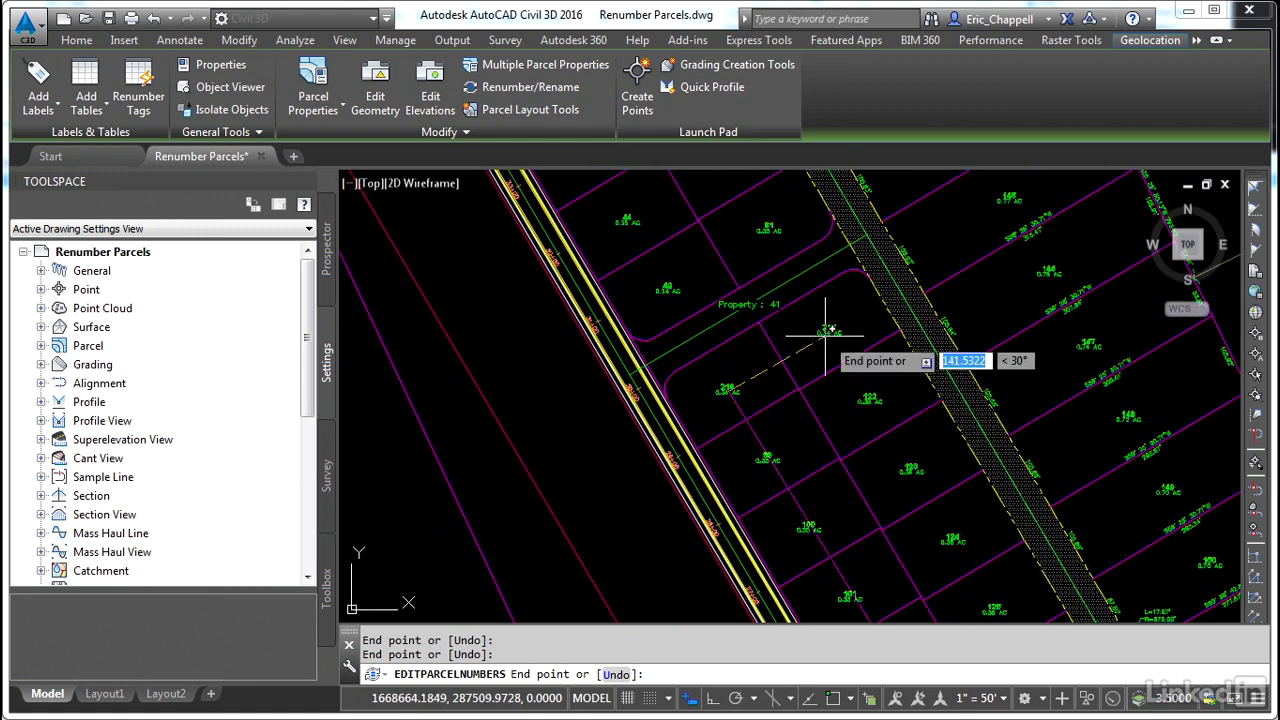
Continue the renumbering path down the inner row and around the cul-de-sac to the lot northwest of the green space, and apply the renumbering.
{"action": "scroll", "coordinate": [905, 366], "scroll_direction": "down", "scroll_amount": 3}
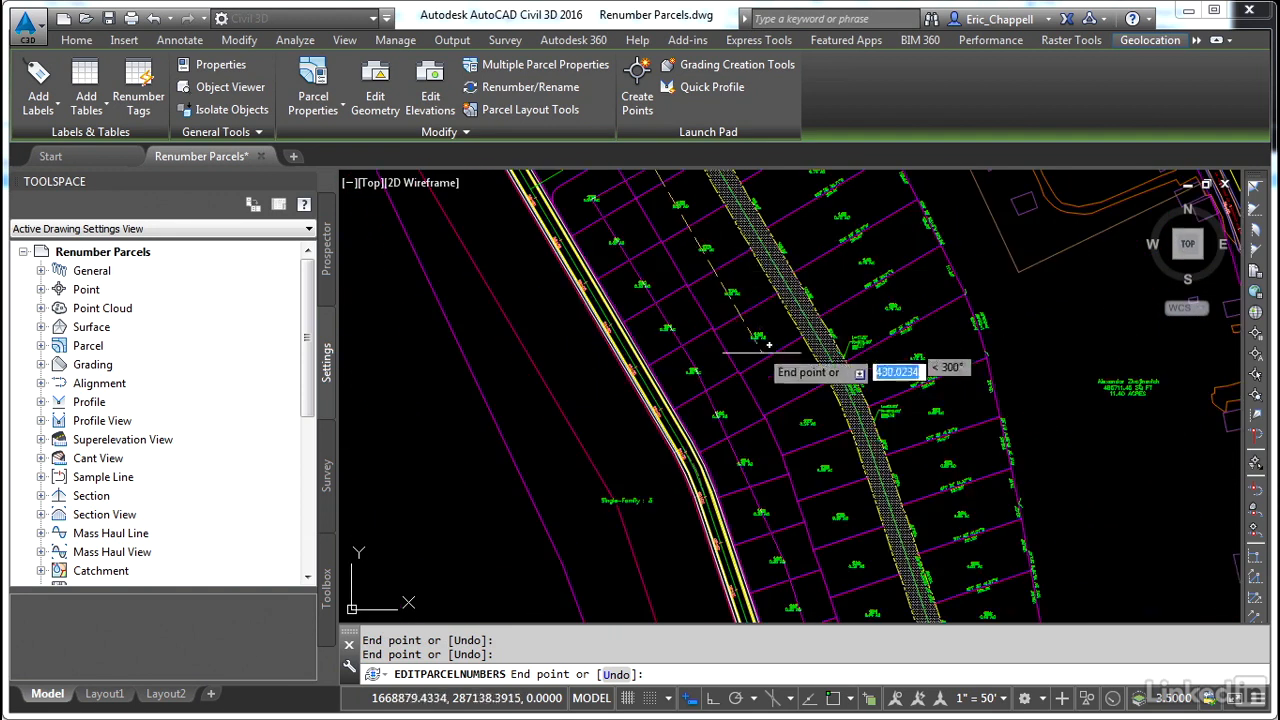
{"action": "middle_click_drag", "start_coordinate": [826, 467], "coordinate": [771, 286]}
{"action": "scroll", "coordinate": [771, 286], "scroll_direction": "down", "scroll_amount": 2}
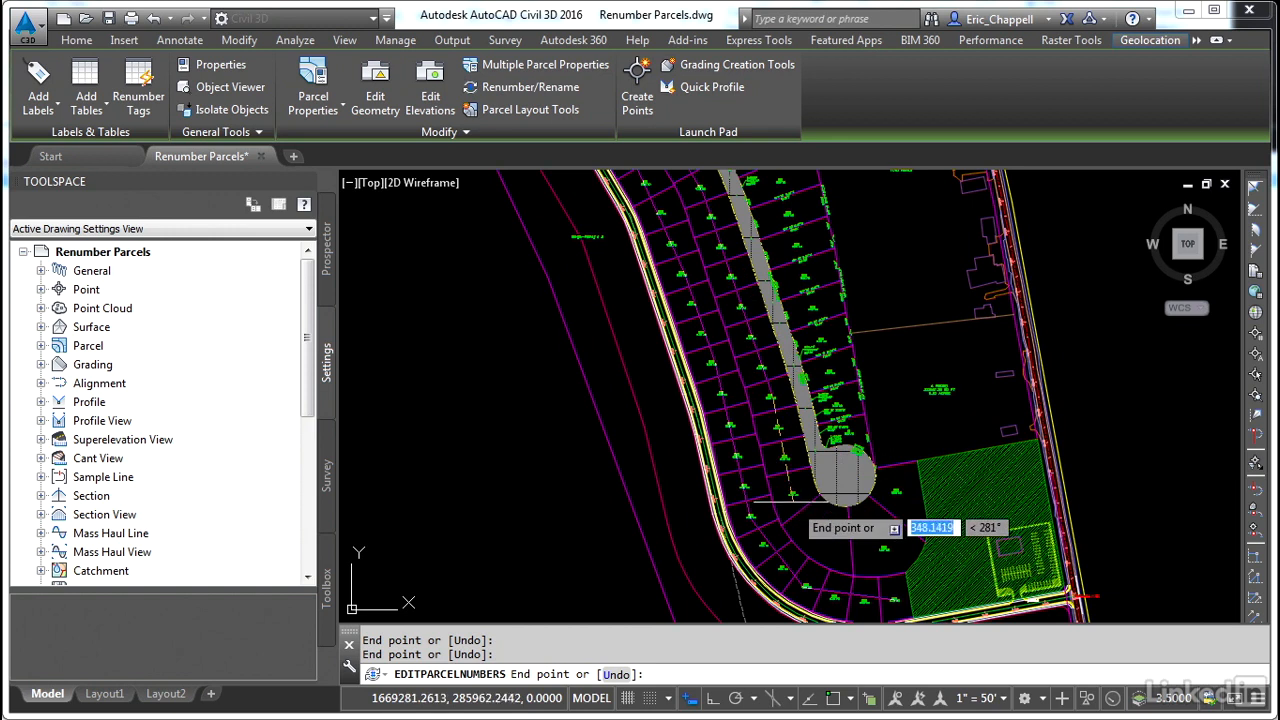
{"action": "left_click", "coordinate": [883, 548]}
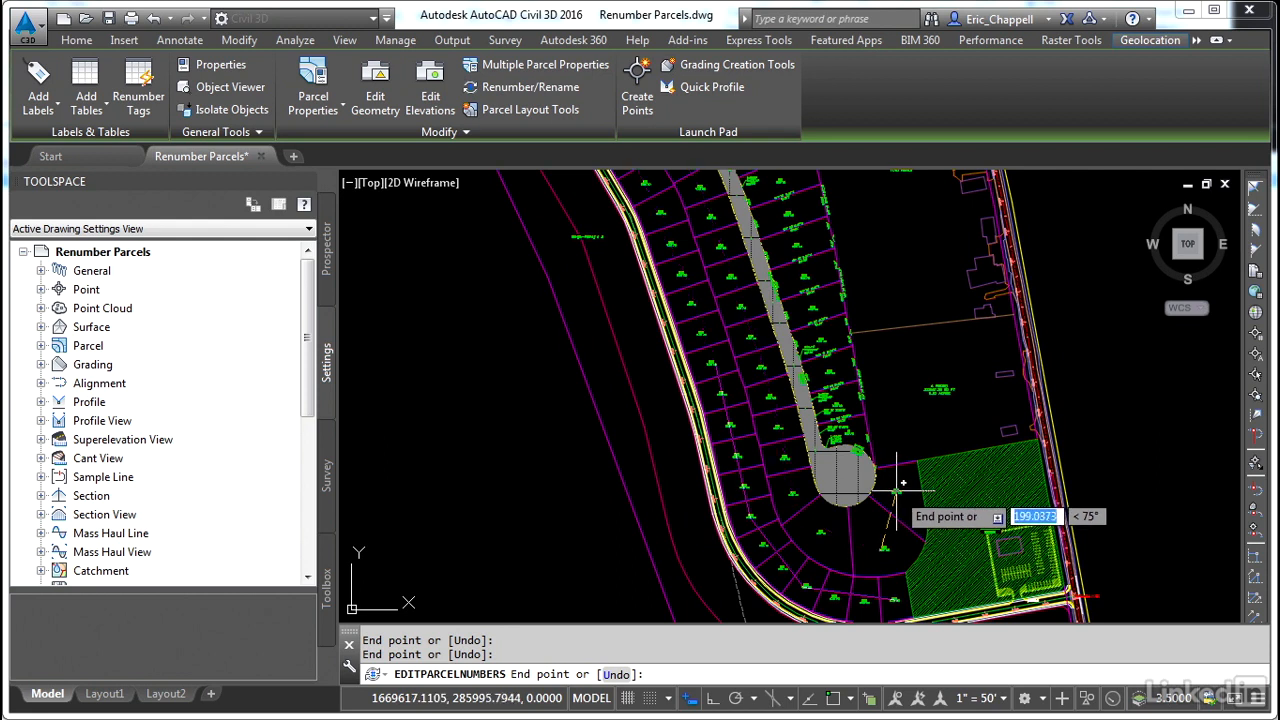
{"action": "left_click", "coordinate": [896, 490]}
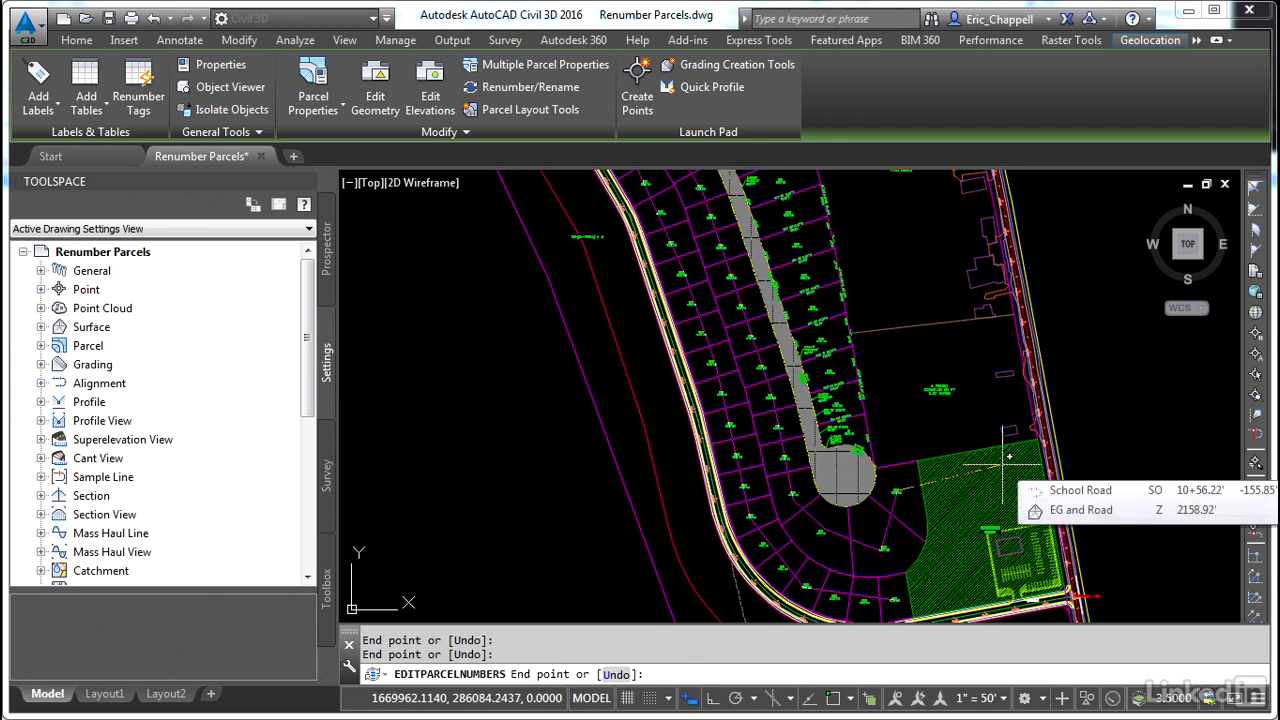
{"action": "key", "text": "Return"}
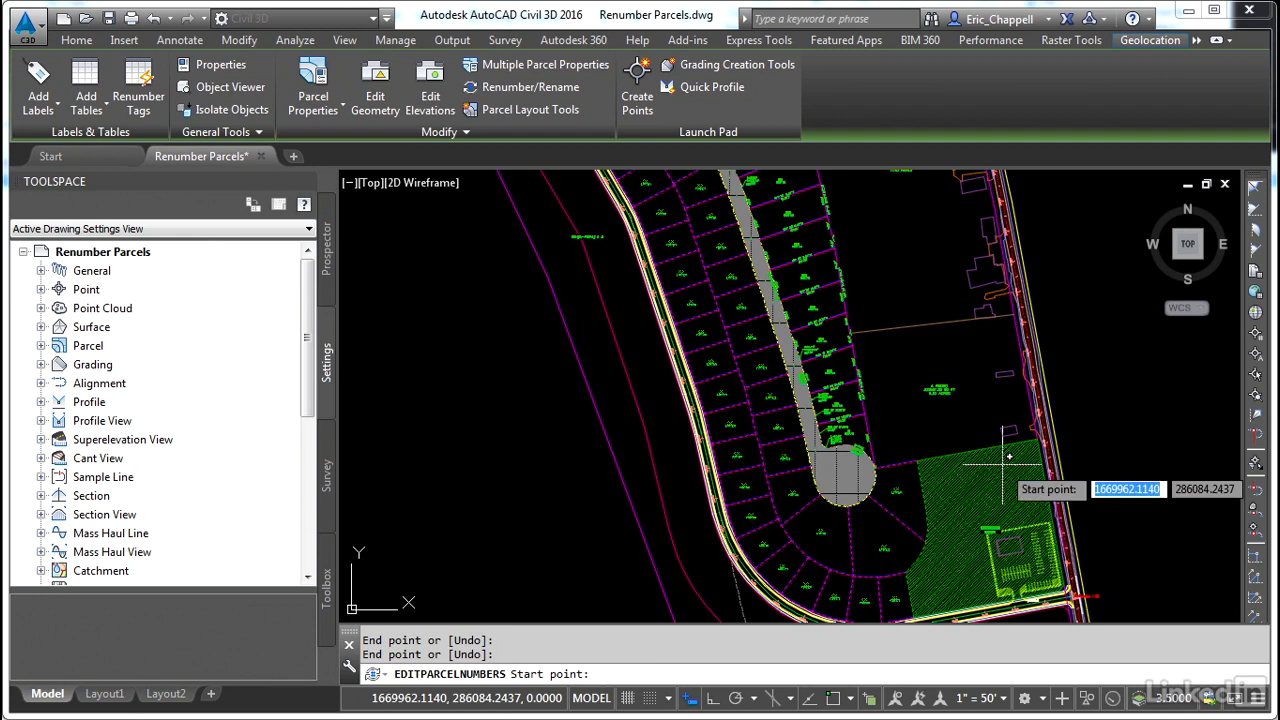
{"action": "key", "text": "Return"}
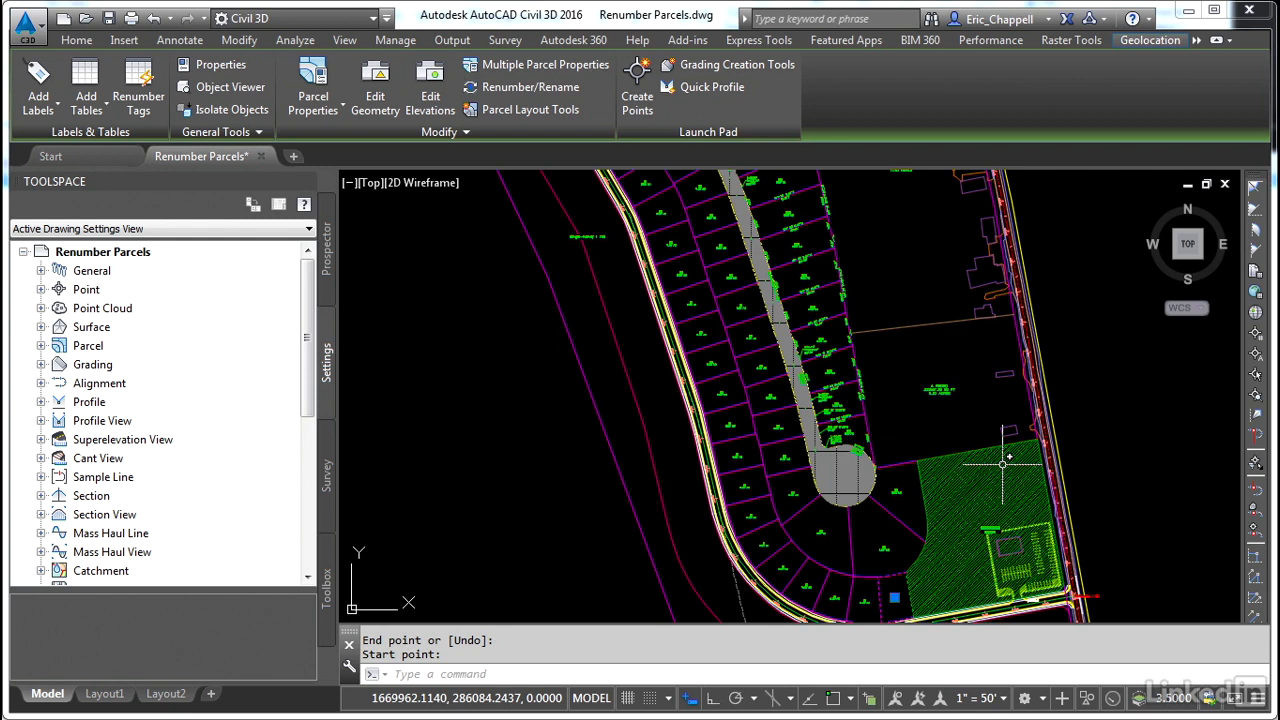
{"action": "key", "text": "Escape"}
Examine the new parcel numbers along the outer row, from the green space north to the property strip.
{"action": "scroll", "coordinate": [900, 543], "scroll_direction": "up", "scroll_amount": 4}
{"action": "scroll", "coordinate": [902, 540], "scroll_direction": "up", "scroll_amount": 6}
{"action": "middle_click_drag", "start_coordinate": [846, 357], "coordinate": [966, 383]}
{"action": "scroll", "coordinate": [966, 383], "scroll_direction": "down", "scroll_amount": 5}
{"action": "scroll", "coordinate": [657, 380], "scroll_direction": "up", "scroll_amount": 2}
{"action": "mouse_move", "coordinate": [806, 504]}
{"action": "middle_mouse_down"}
{"action": "mouse_move", "coordinate": [856, 540]}
{"action": "mouse_move", "coordinate": [858, 528]}
{"action": "middle_mouse_up"}
{"action": "middle_click_drag", "start_coordinate": [703, 319], "coordinate": [775, 540]}
{"action": "middle_click_drag", "start_coordinate": [734, 316], "coordinate": [822, 608]}
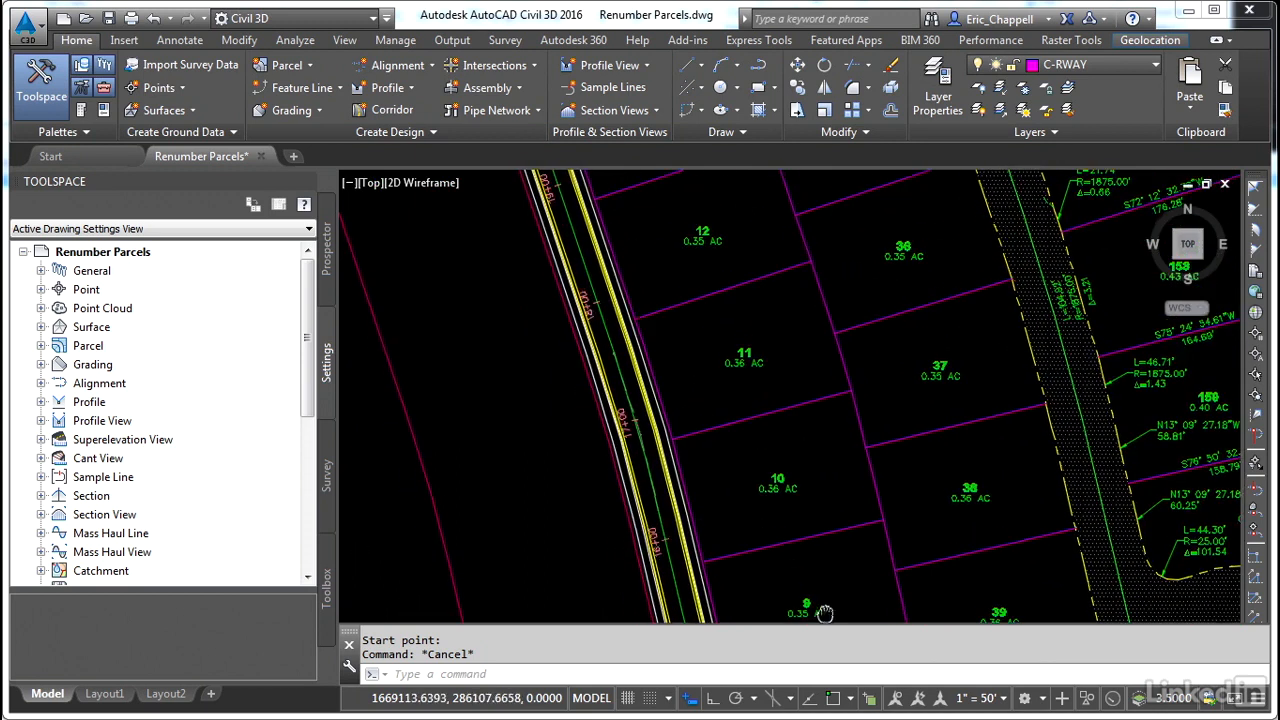
{"action": "mouse_move", "coordinate": [743, 349]}
{"action": "middle_mouse_down"}
{"action": "mouse_move", "coordinate": [777, 514]}
{"action": "mouse_move", "coordinate": [809, 543]}
{"action": "mouse_move", "coordinate": [815, 585]}
{"action": "middle_mouse_up"}
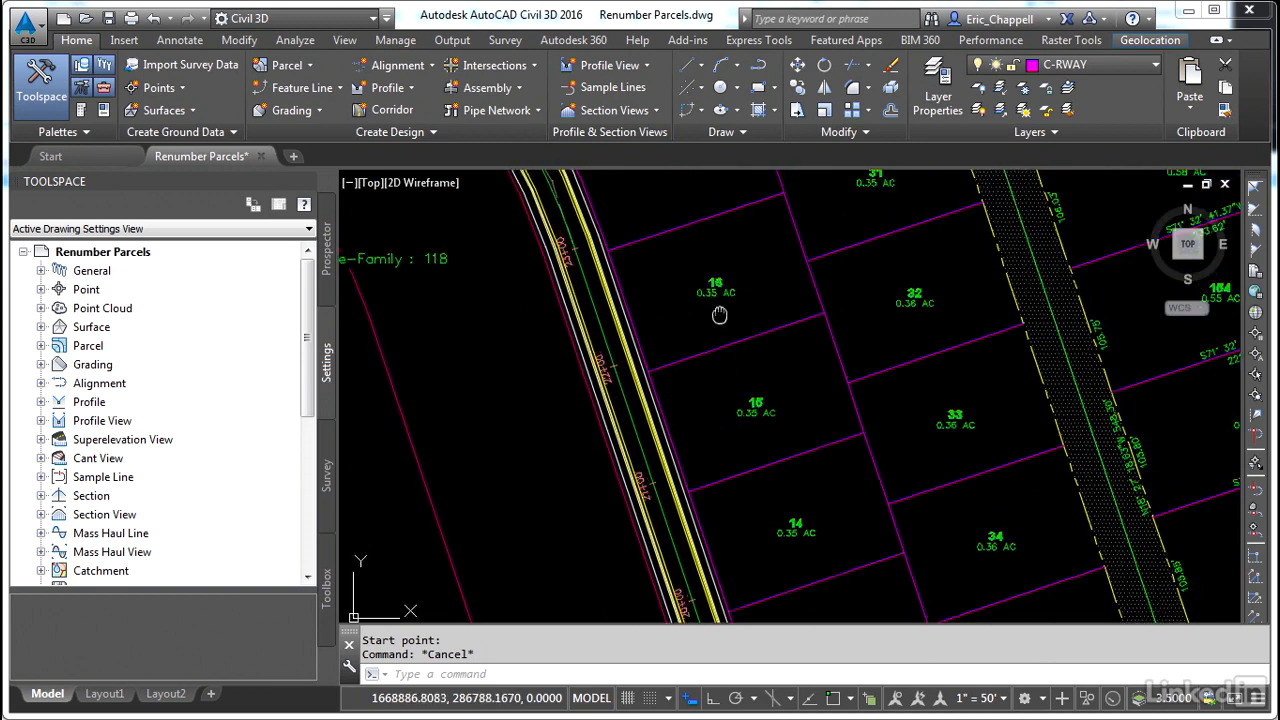
{"action": "middle_click_drag", "start_coordinate": [716, 277], "coordinate": [794, 521]}
{"action": "middle_click_drag", "start_coordinate": [761, 381], "coordinate": [810, 561]}
{"action": "middle_click_drag", "start_coordinate": [668, 310], "coordinate": [777, 514]}
{"action": "scroll", "coordinate": [623, 363], "scroll_direction": "down", "scroll_amount": 3}
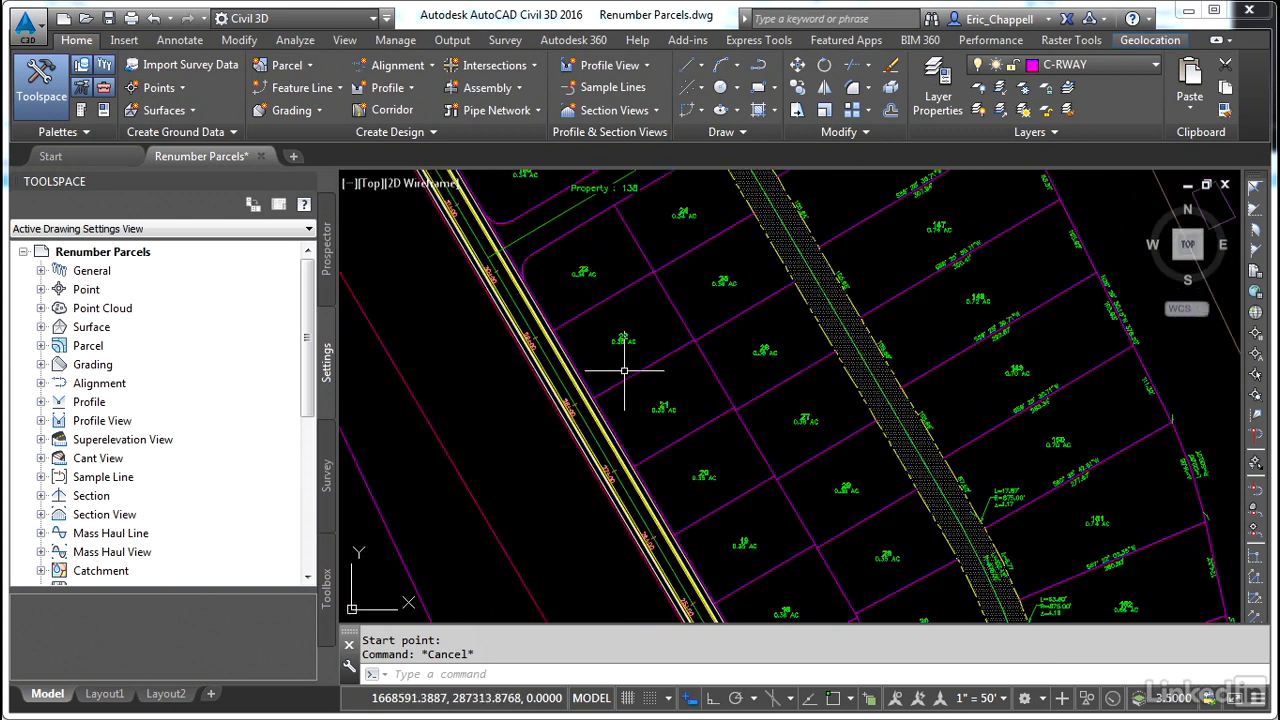
Examine the new parcel numbers down the inner row and around the southern cul-de-sac.
{"action": "mouse_move", "coordinate": [734, 420]}
{"action": "middle_mouse_down"}
{"action": "mouse_move", "coordinate": [769, 317]}
{"action": "mouse_move", "coordinate": [785, 388]}
{"action": "mouse_move", "coordinate": [760, 205]}
{"action": "middle_mouse_up"}
{"action": "mouse_move", "coordinate": [857, 471]}
{"action": "middle_mouse_down"}
{"action": "mouse_move", "coordinate": [835, 300]}
{"action": "mouse_move", "coordinate": [821, 386]}
{"action": "mouse_move", "coordinate": [776, 273]}
{"action": "middle_mouse_up"}
{"action": "middle_click_drag", "start_coordinate": [884, 478], "coordinate": [768, 438]}
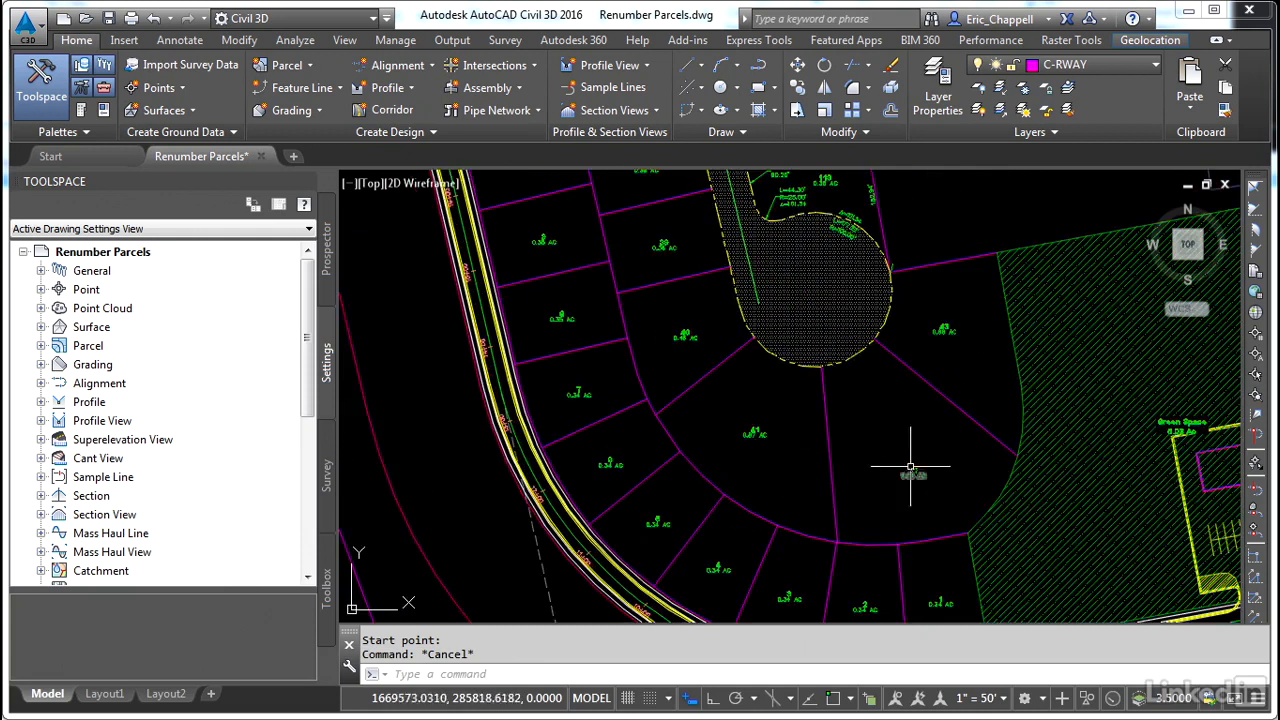
{"action": "scroll", "coordinate": [908, 466], "scroll_direction": "up", "scroll_amount": 2}
{"action": "scroll", "coordinate": [937, 380], "scroll_direction": "up", "scroll_amount": 1}
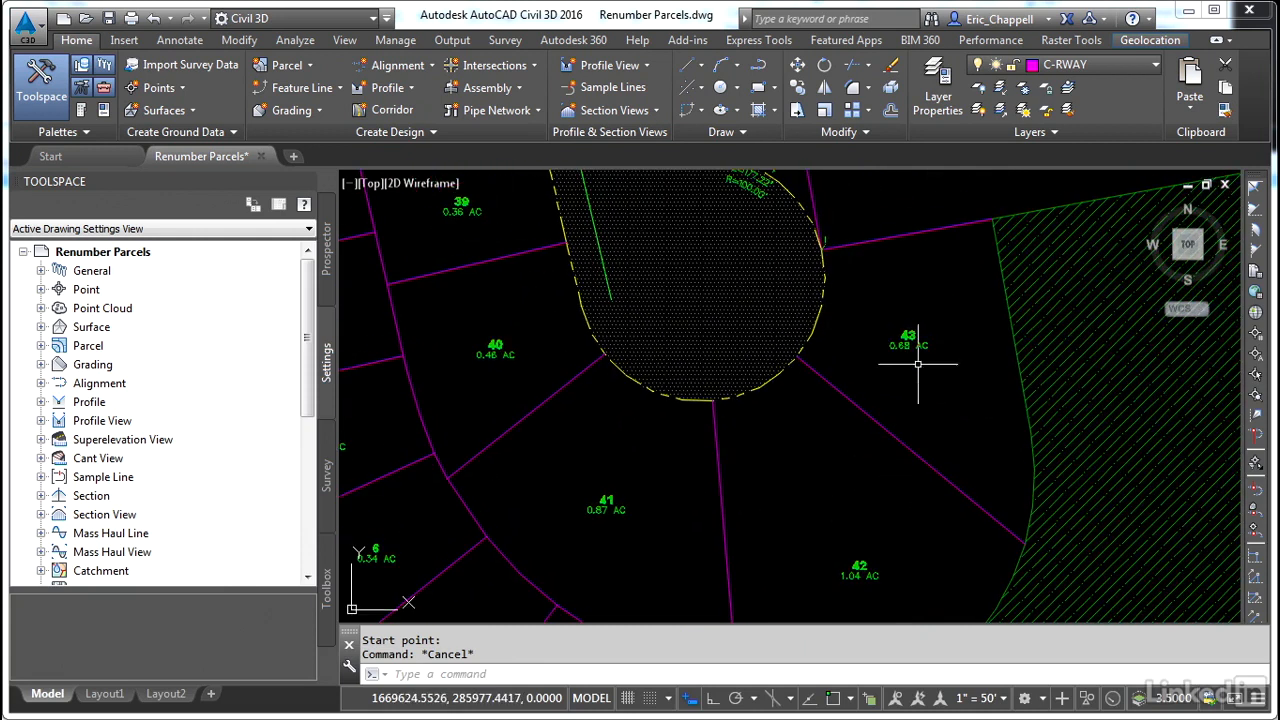
{"action": "scroll", "coordinate": [898, 353], "scroll_direction": "down", "scroll_amount": 5}
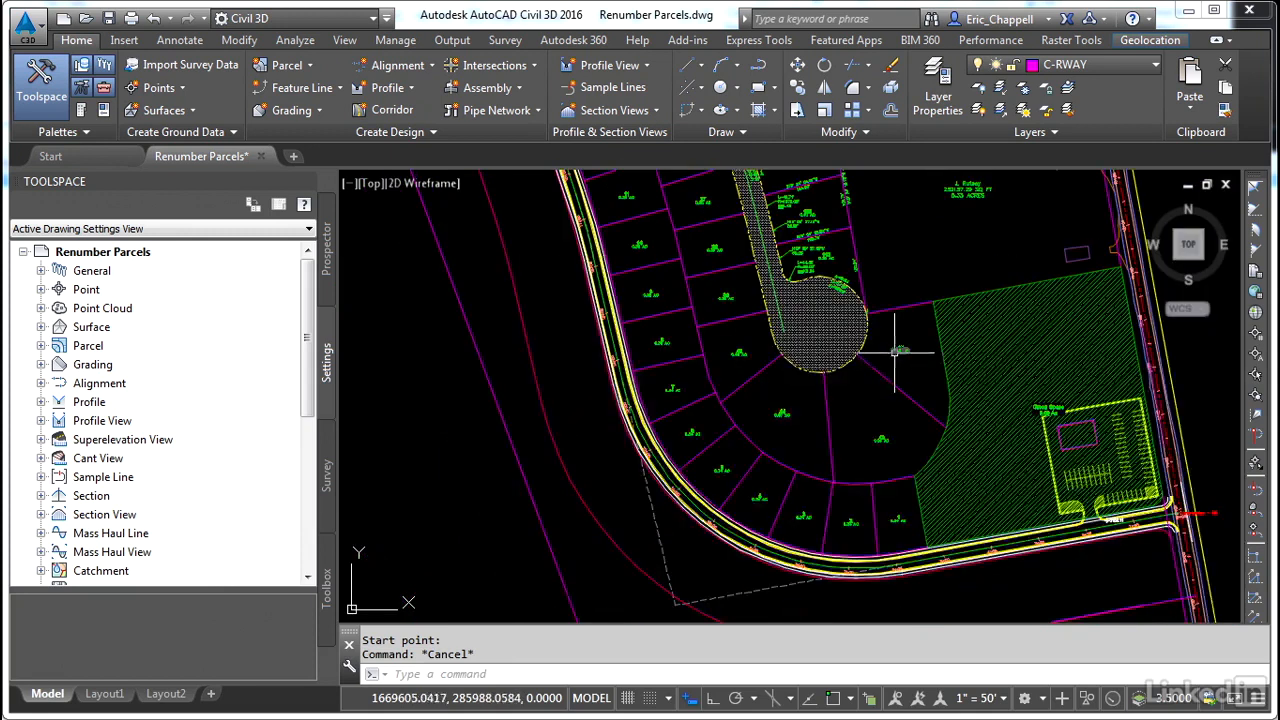
Select the outer-row parcel just north of the property strip that separates the two blocks of lots.
{"action": "middle_click_drag", "start_coordinate": [892, 540], "coordinate": [930, 580]}
{"action": "scroll", "coordinate": [806, 344], "scroll_direction": "up", "scroll_amount": 3}
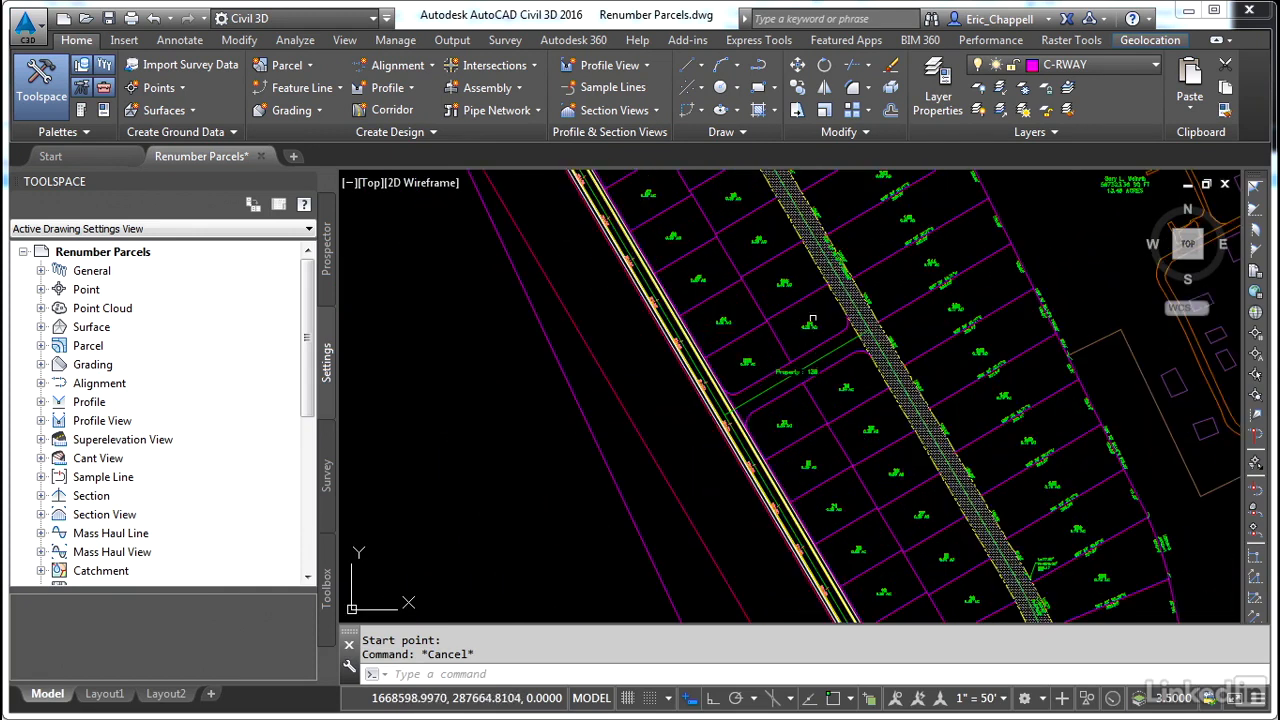
{"action": "scroll", "coordinate": [780, 352], "scroll_direction": "down", "scroll_amount": 4}
{"action": "middle_click_drag", "start_coordinate": [768, 356], "coordinate": [802, 588]}
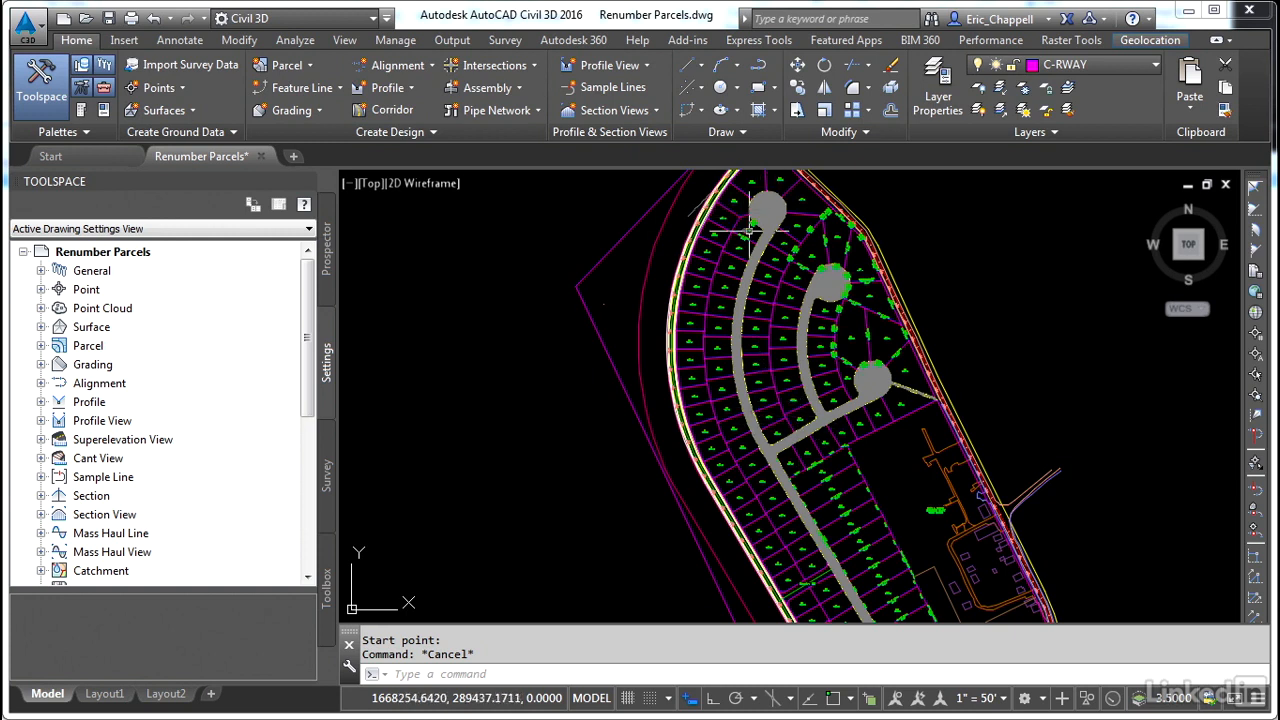
{"action": "middle_click_drag", "start_coordinate": [798, 548], "coordinate": [800, 525]}
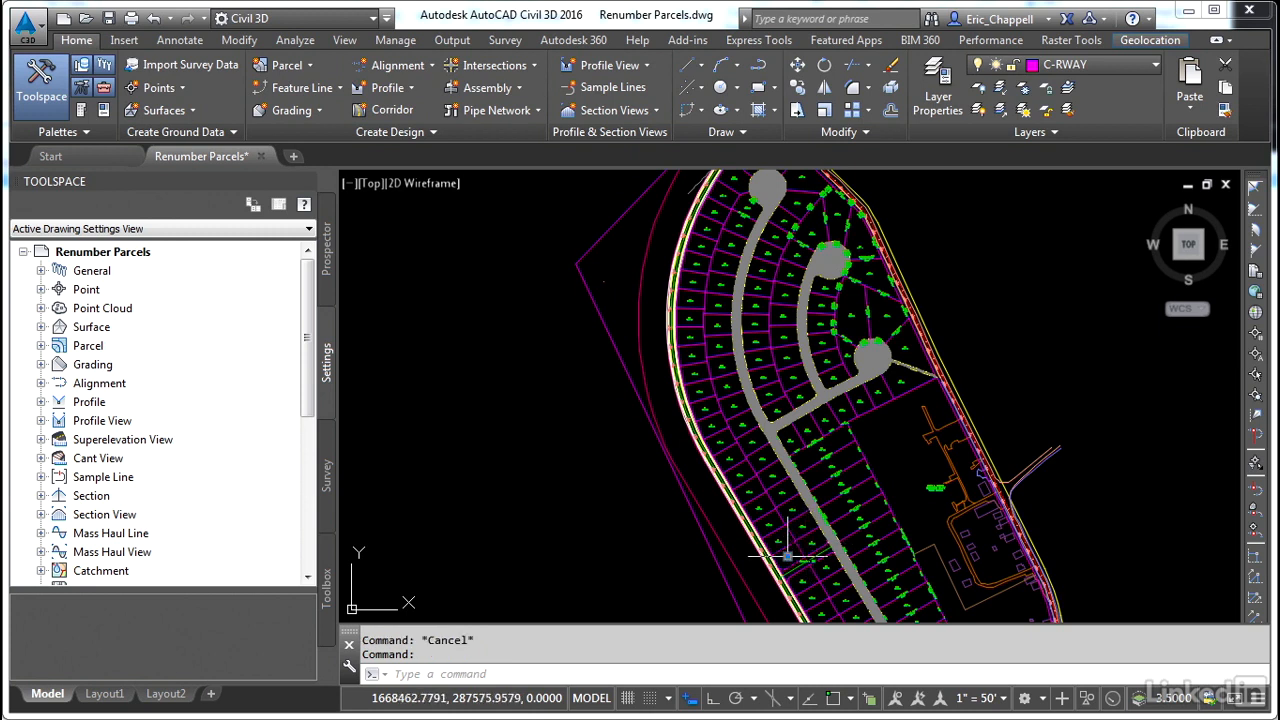
{"action": "left_click", "coordinate": [788, 556]}
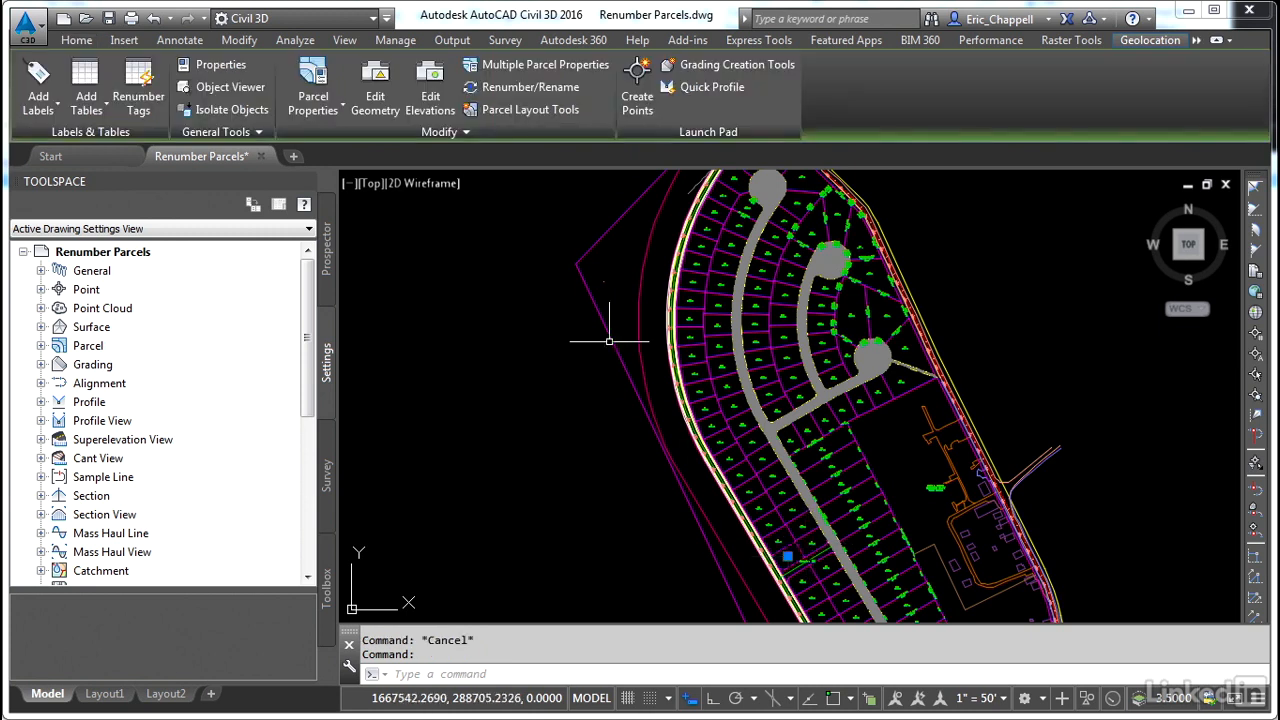
Start renumbering Site 1 parcels from 44 with increment 1, and trace the path north along the outer row from the property strip.
{"action": "left_click", "coordinate": [553, 93]}
{"action": "left_click", "coordinate": [310, 243]}
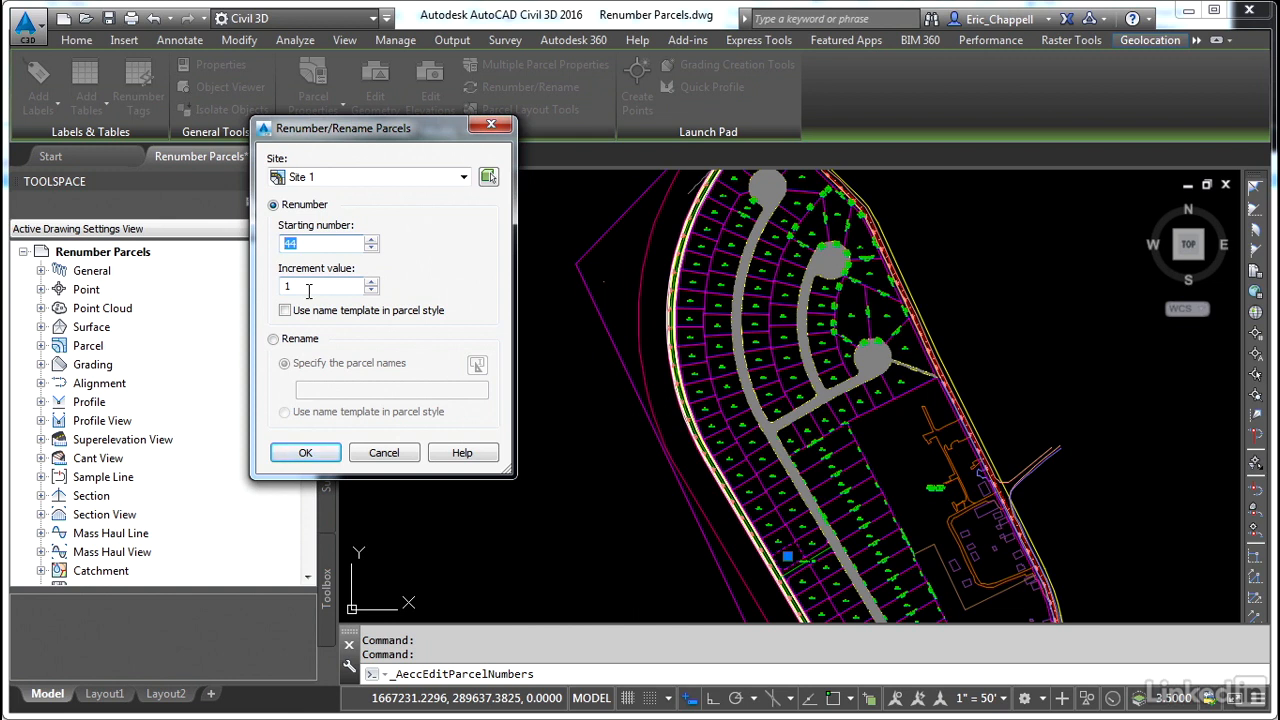
{"action": "left_click", "coordinate": [305, 452]}
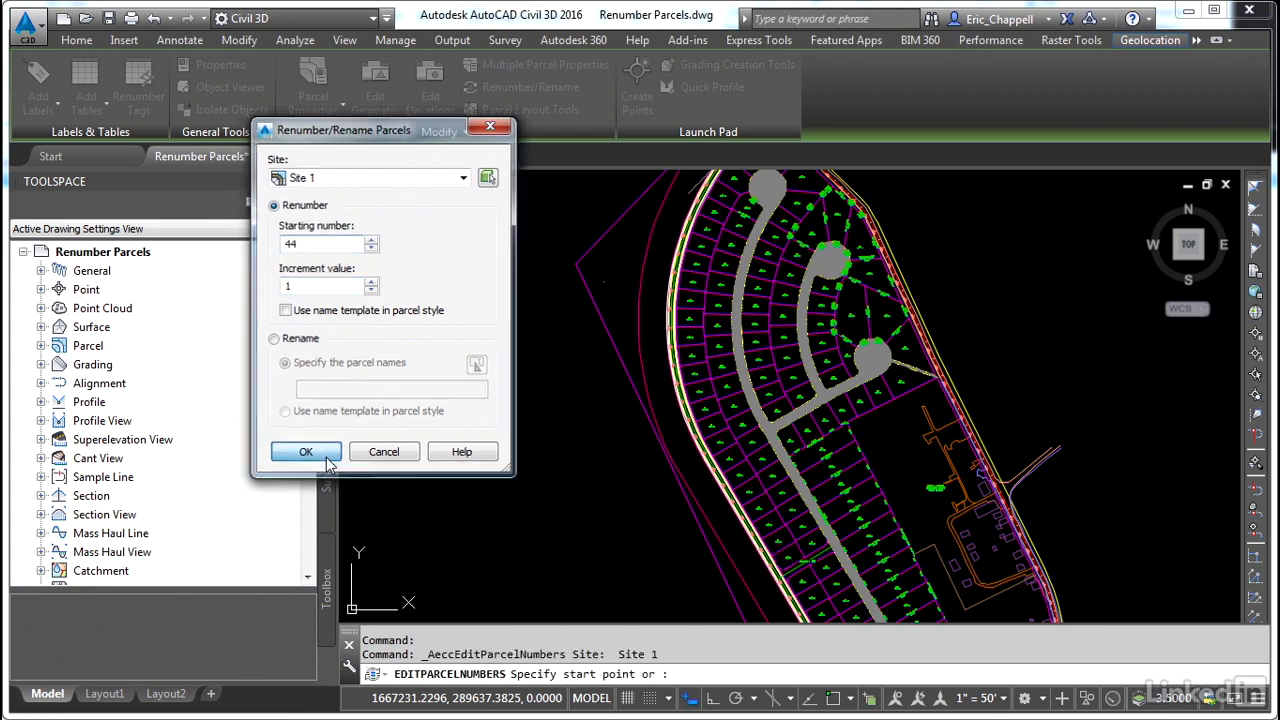
{"action": "left_click", "coordinate": [720, 560]}
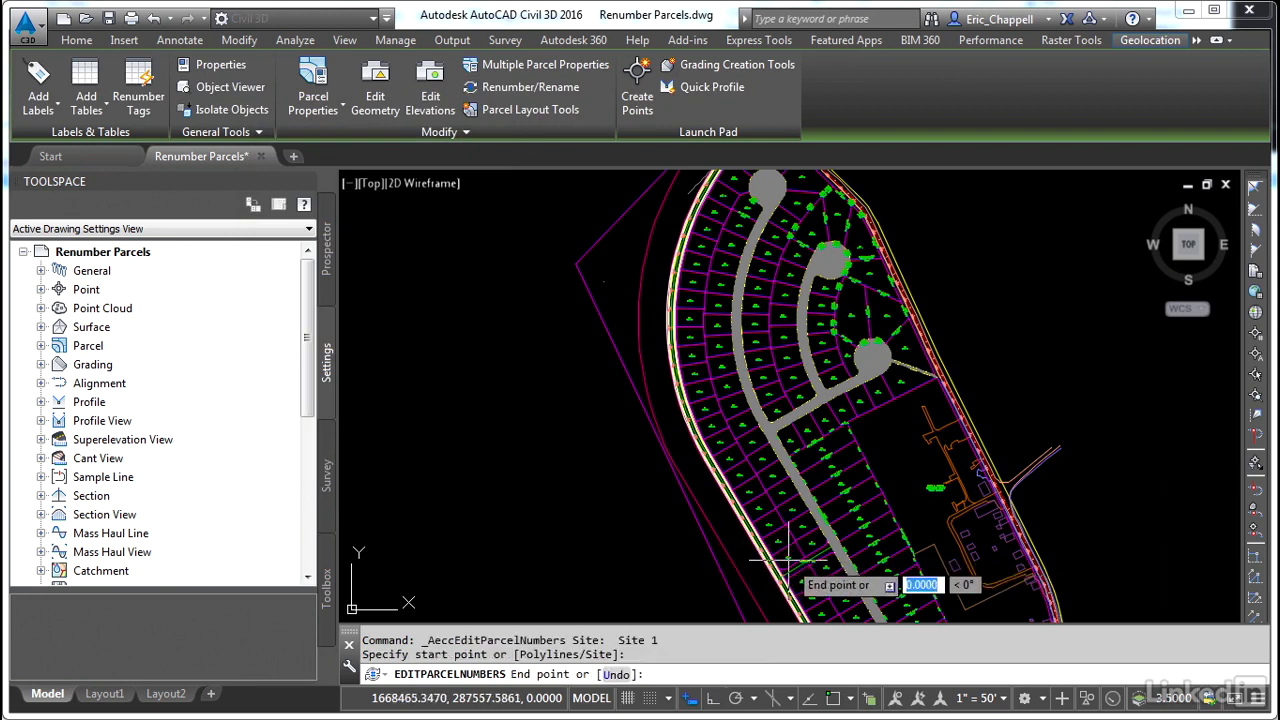
{"action": "left_click", "coordinate": [694, 322]}
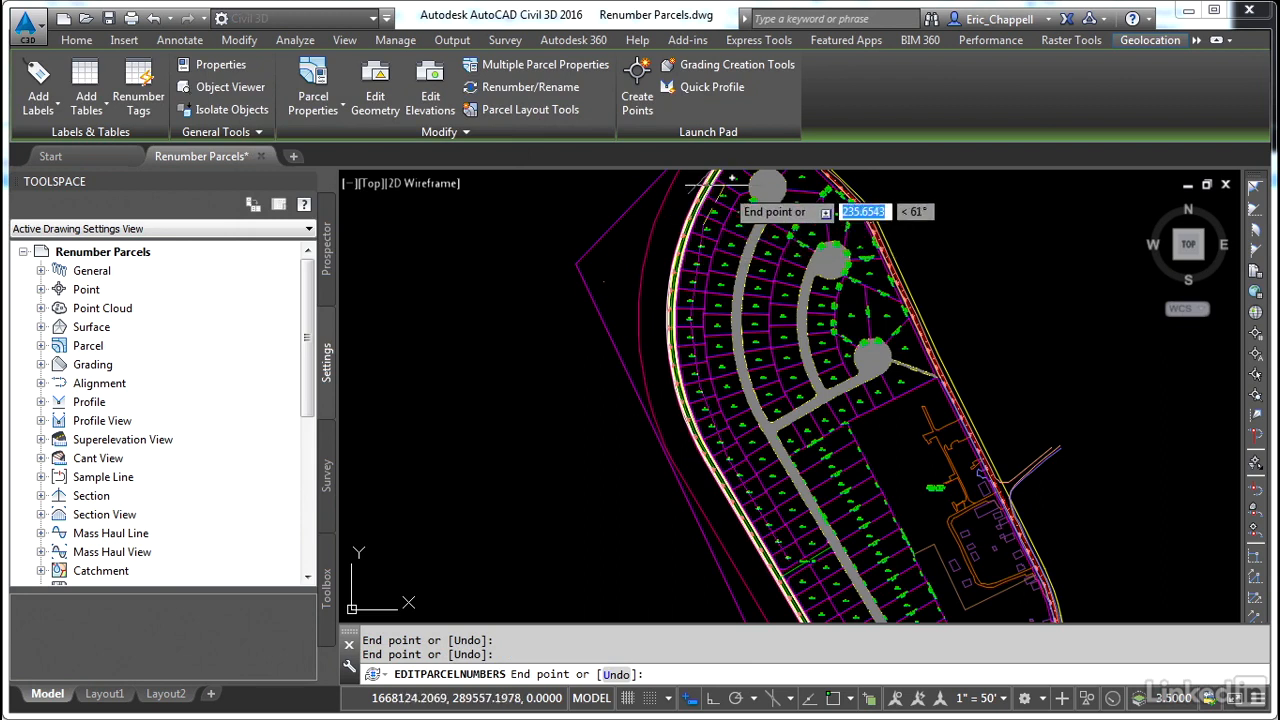
Turn the renumbering path at the lot west of the northern cul-de-sac and bring it into the inner row's northernmost lot.
{"action": "scroll", "coordinate": [740, 180], "scroll_direction": "up", "scroll_amount": 6}
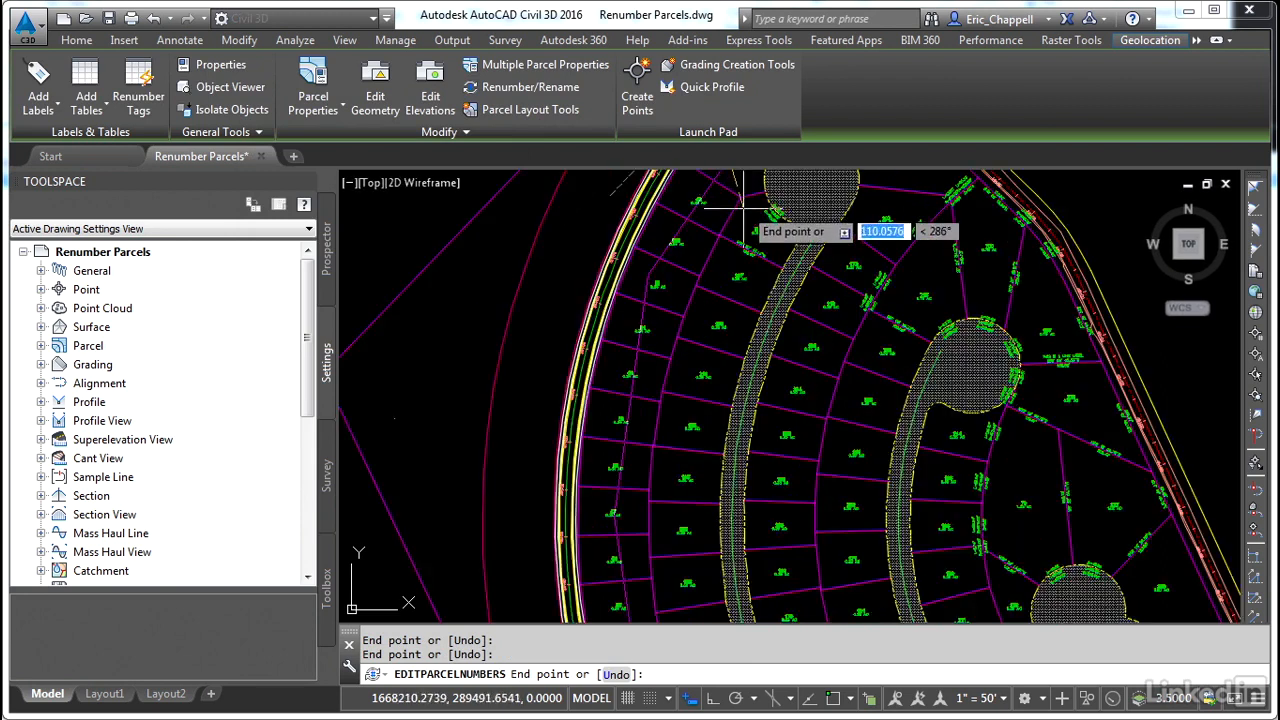
{"action": "left_click", "coordinate": [670, 315]}
{"action": "left_click", "coordinate": [688, 432]}
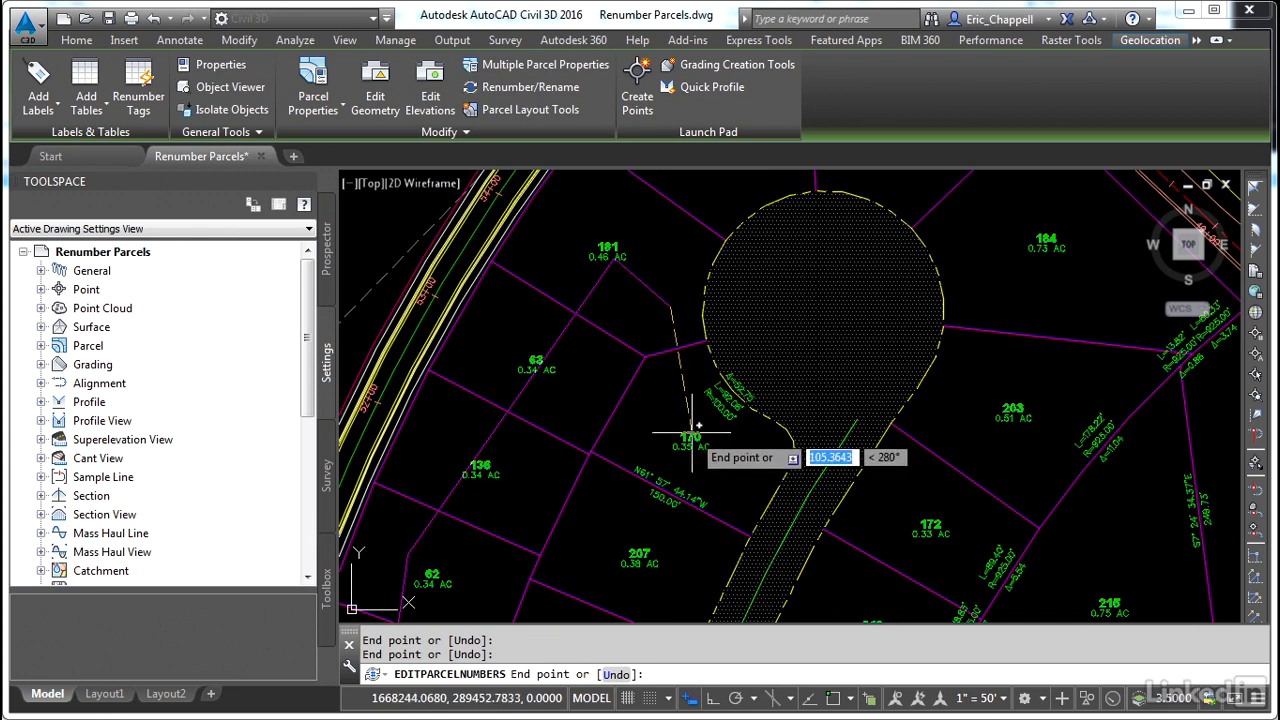
Continue the renumbering path down the inner row to the lot just north of the property strip, and apply the renumbering.
{"action": "scroll", "coordinate": [650, 500], "scroll_direction": "down", "scroll_amount": 5}
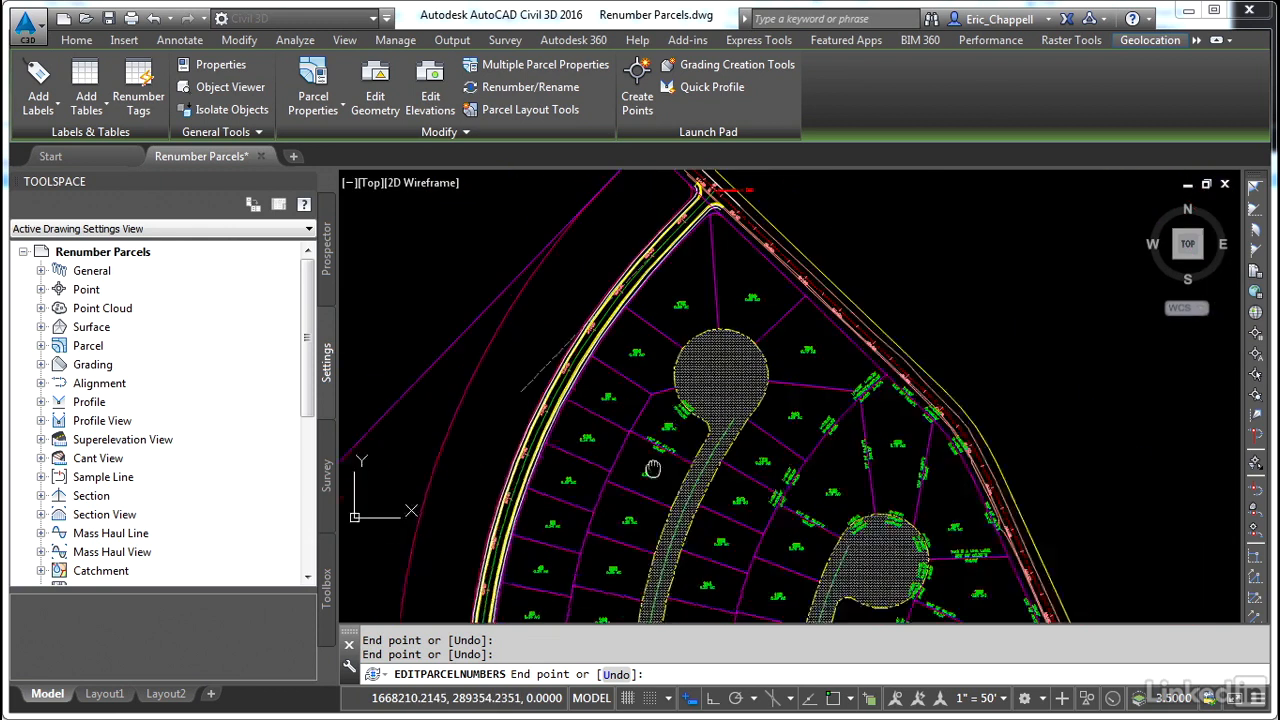
{"action": "middle_click_drag", "start_coordinate": [657, 527], "coordinate": [672, 252]}
{"action": "left_click", "coordinate": [703, 308]}
{"action": "mouse_move", "coordinate": [783, 392]}
{"action": "middle_mouse_down"}
{"action": "mouse_move", "coordinate": [740, 372]}
{"action": "mouse_move", "coordinate": [669, 264]}
{"action": "middle_mouse_up"}
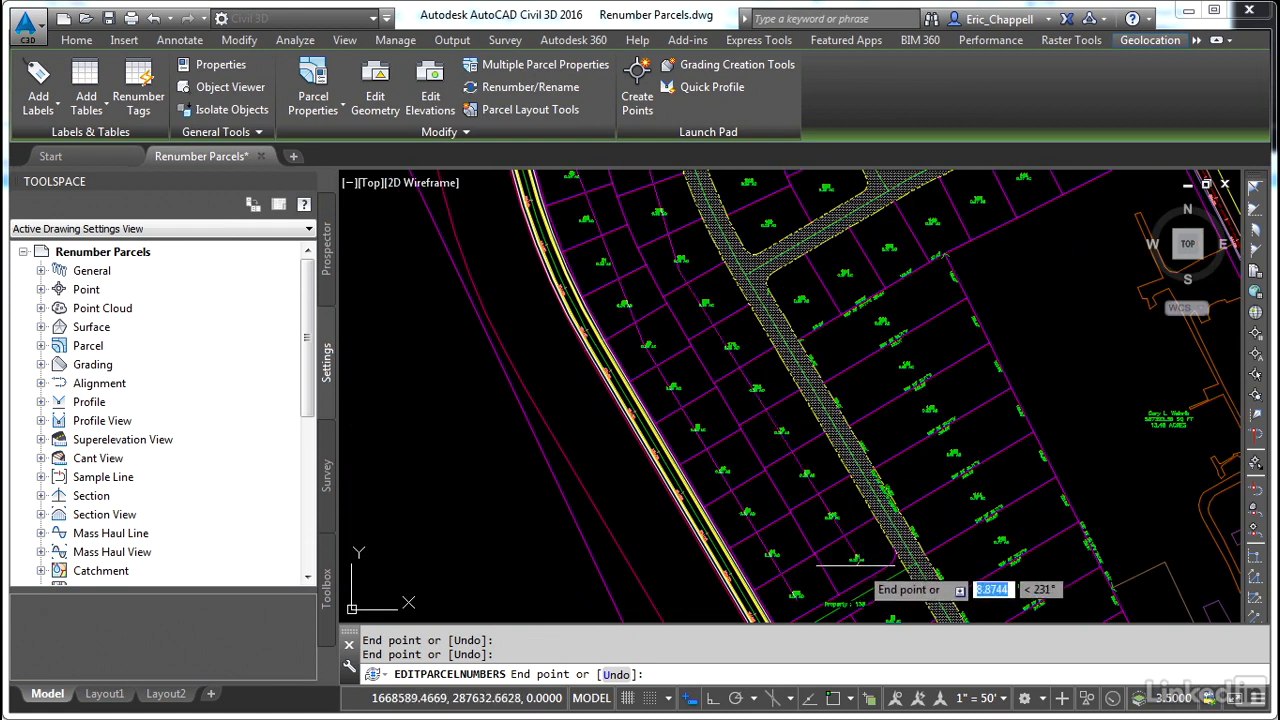
{"action": "left_click", "coordinate": [856, 560]}
{"action": "key", "text": "Return"}
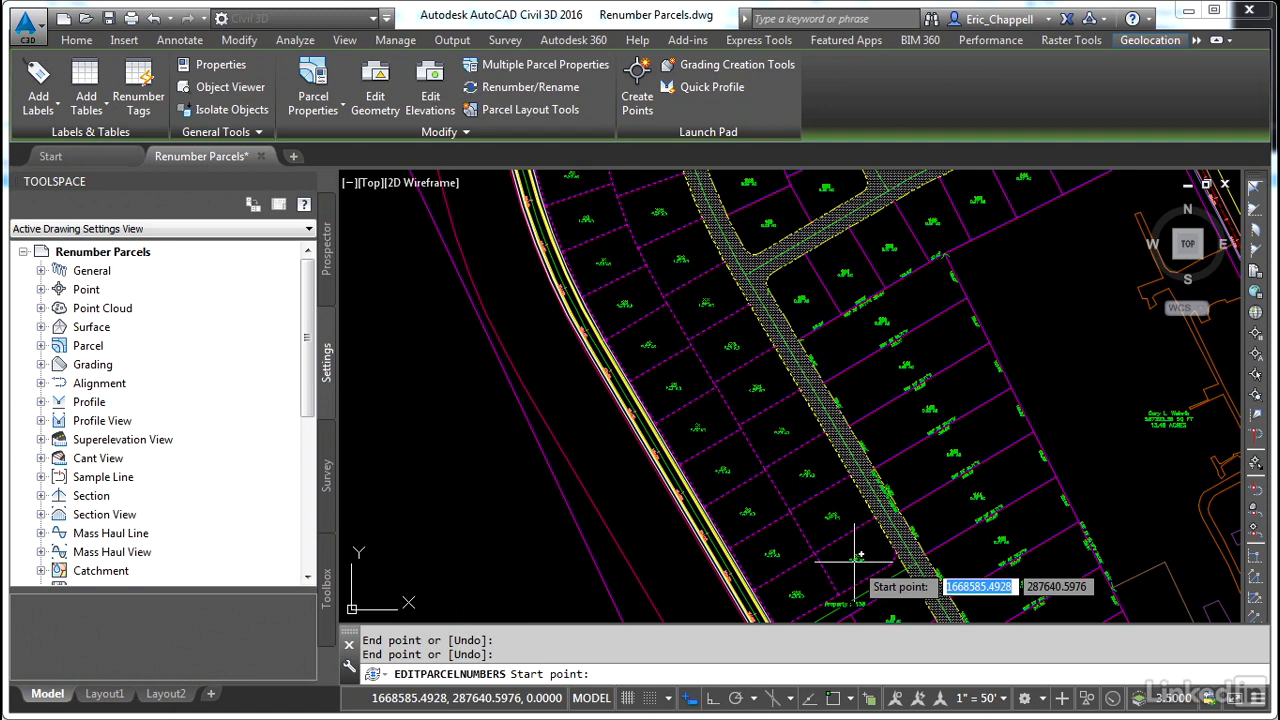
{"action": "key", "text": "Return"}
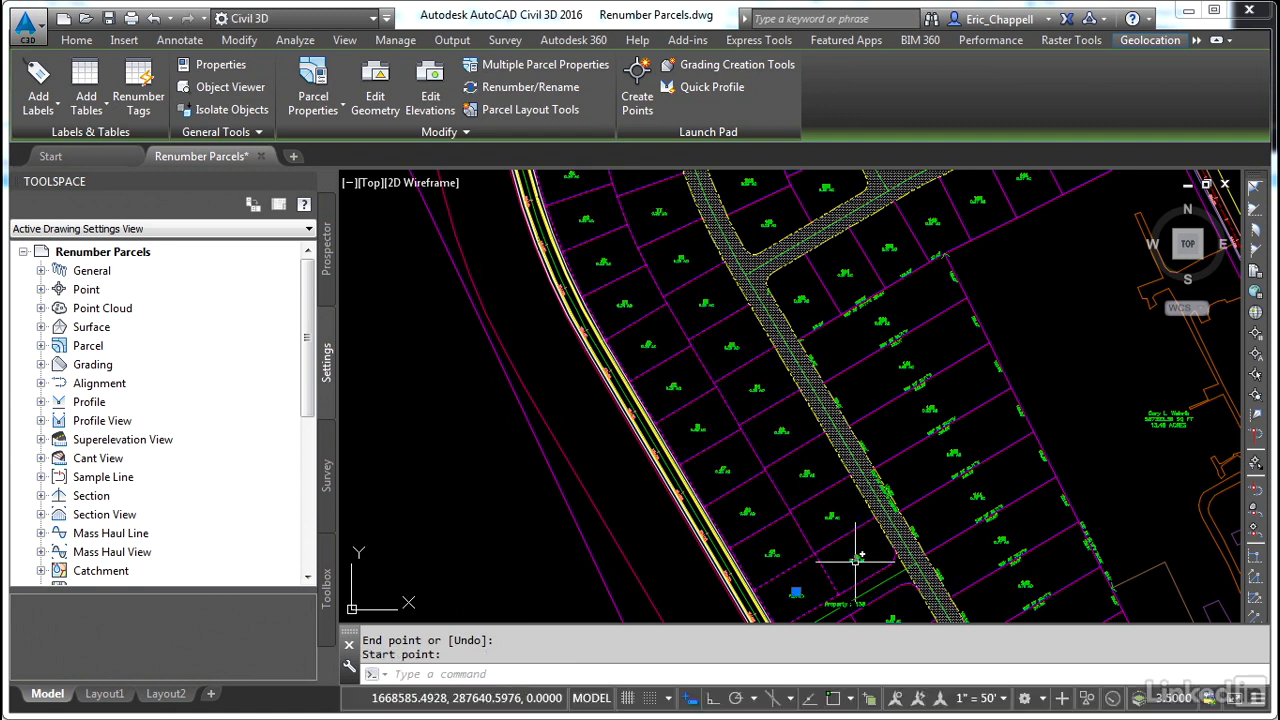
Examine the new parcel numbers at both row ends beside the property strip, and view the whole subdivision.
{"action": "key", "text": "Escape"}
{"action": "mouse_move", "coordinate": [841, 546]}
{"action": "middle_mouse_down"}
{"action": "mouse_move", "coordinate": [822, 508]}
{"action": "mouse_move", "coordinate": [835, 401]}
{"action": "middle_mouse_up"}
{"action": "scroll", "coordinate": [815, 440], "scroll_direction": "up", "scroll_amount": 8}
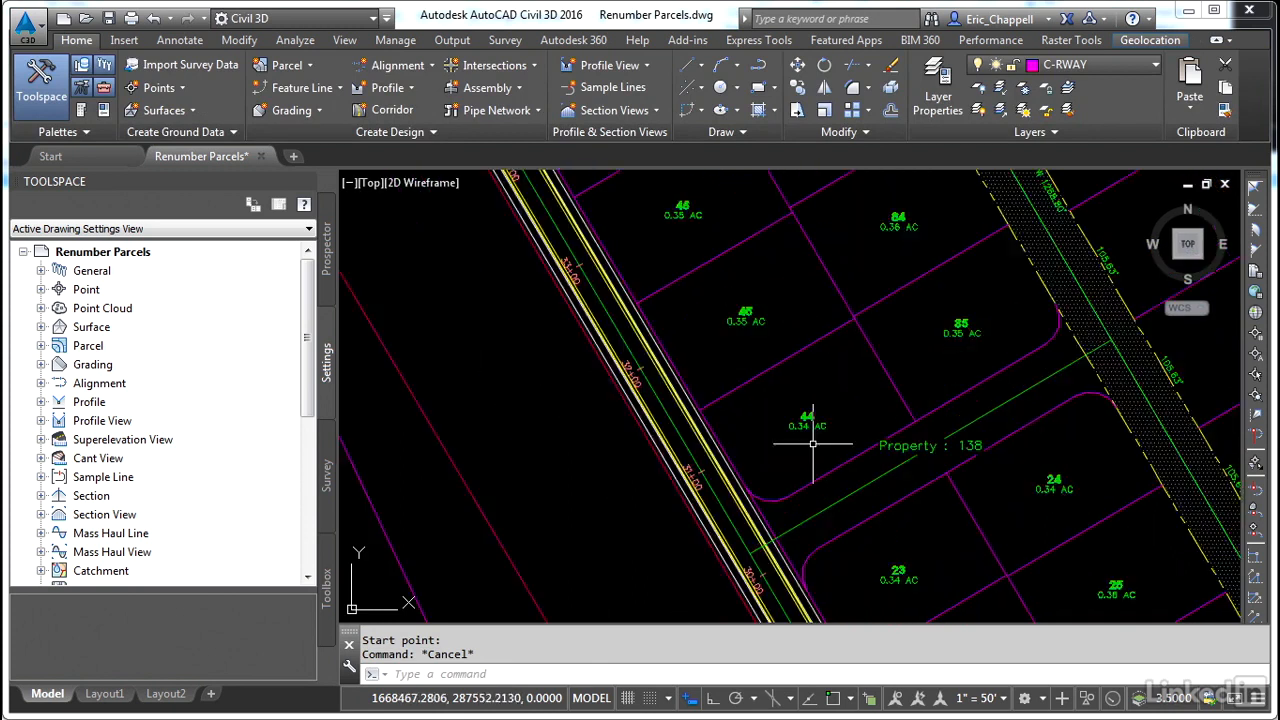
{"action": "scroll", "coordinate": [775, 430], "scroll_direction": "down", "scroll_amount": 5}
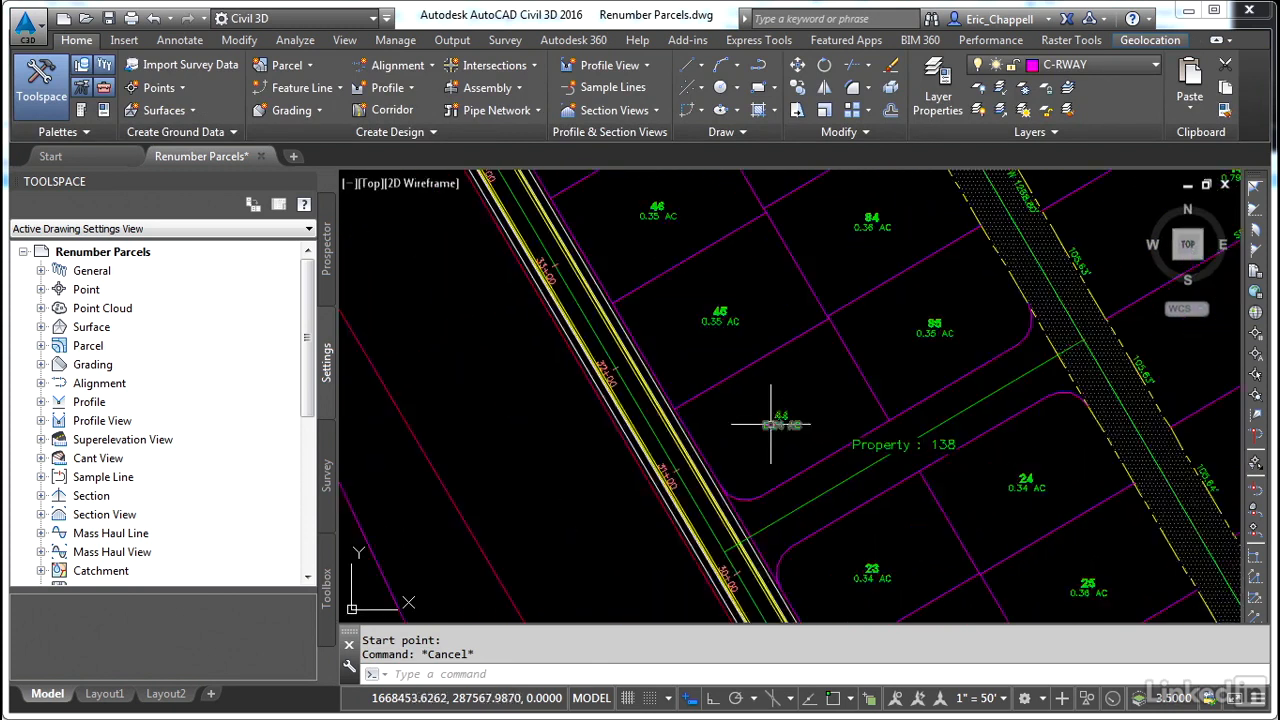
{"action": "scroll", "coordinate": [791, 382], "scroll_direction": "up", "scroll_amount": 3}
{"action": "scroll", "coordinate": [791, 382], "scroll_direction": "up", "scroll_amount": 2}
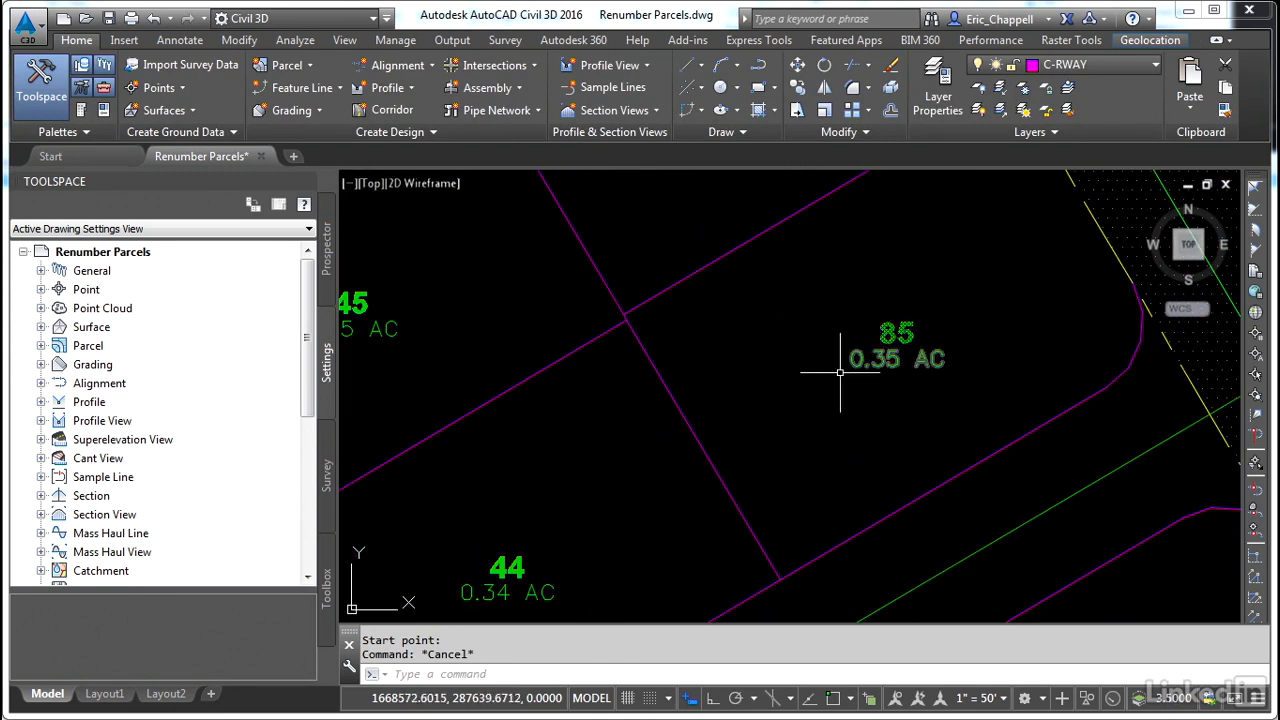
{"action": "scroll", "coordinate": [830, 370], "scroll_direction": "down", "scroll_amount": 6}
{"action": "scroll", "coordinate": [822, 385], "scroll_direction": "down", "scroll_amount": 3}
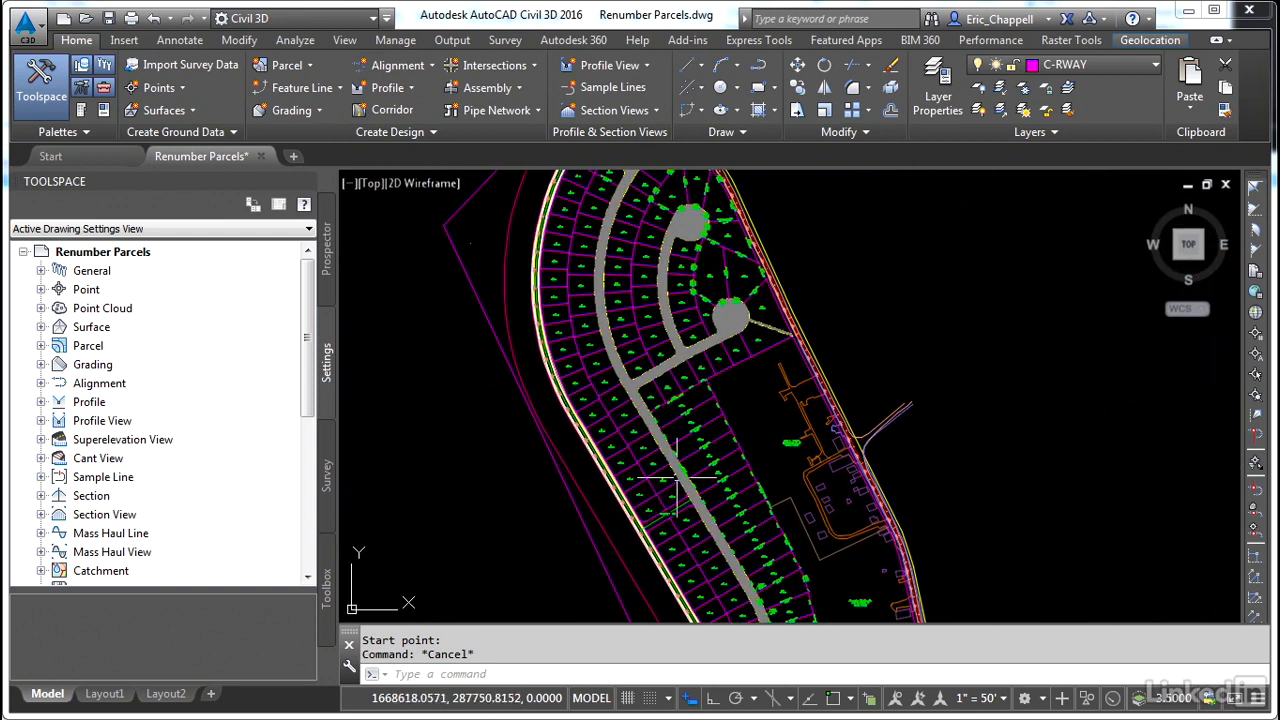
{"action": "scroll", "coordinate": [655, 470], "scroll_direction": "down", "scroll_amount": 2}
{"action": "middle_click_drag", "start_coordinate": [674, 476], "coordinate": [648, 447]}
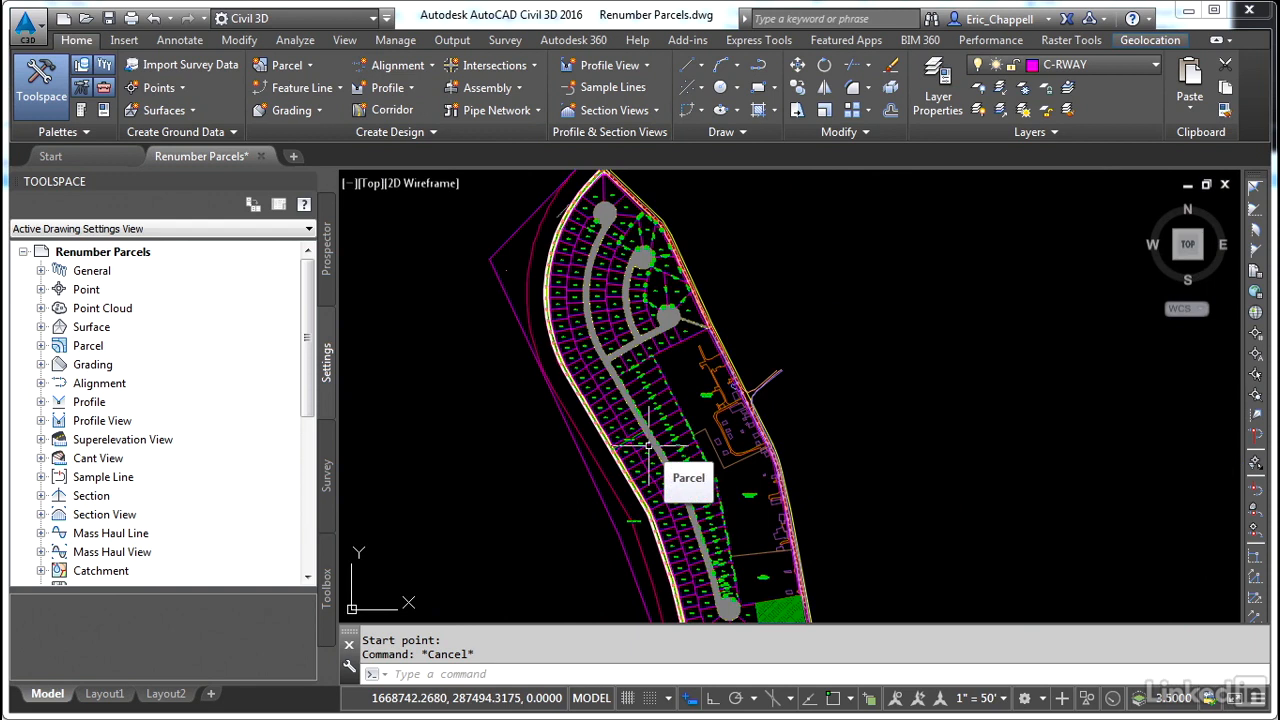
{"action": "scroll", "coordinate": [648, 447], "scroll_direction": "down", "scroll_amount": 1}
{"action": "scroll", "coordinate": [640, 440], "scroll_direction": "down", "scroll_amount": 2}
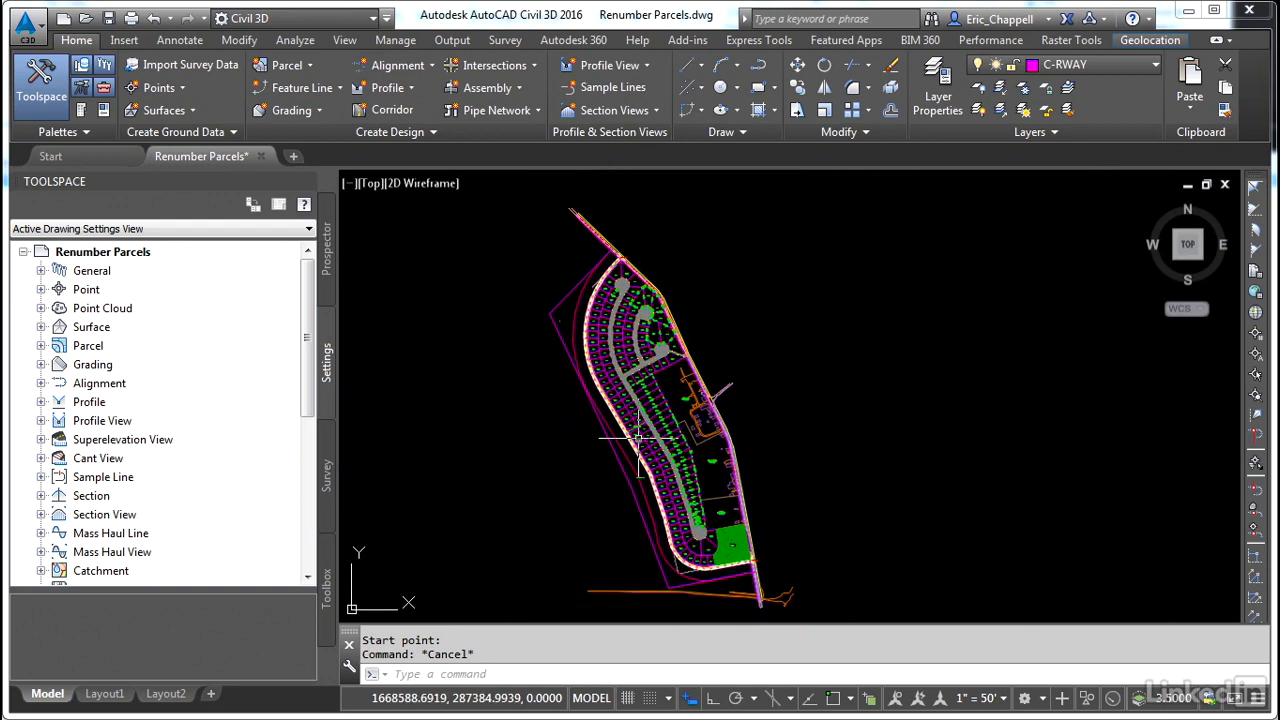